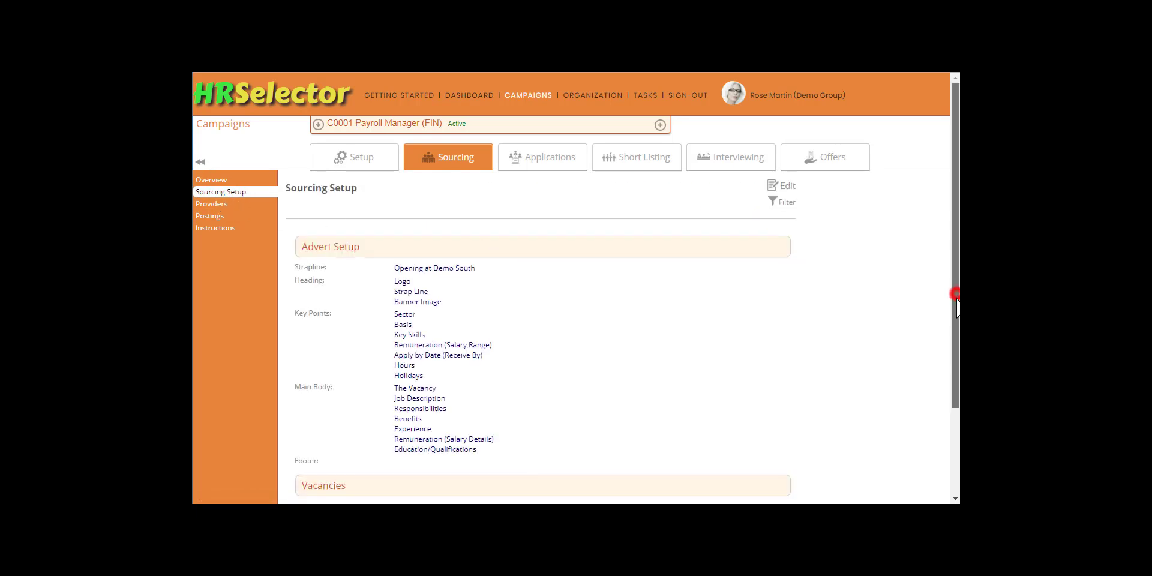
Step: Scroll the Payroll Manager Sourcing Setup page down to the Vacancies table
scroll(954, 300, "down", 2)
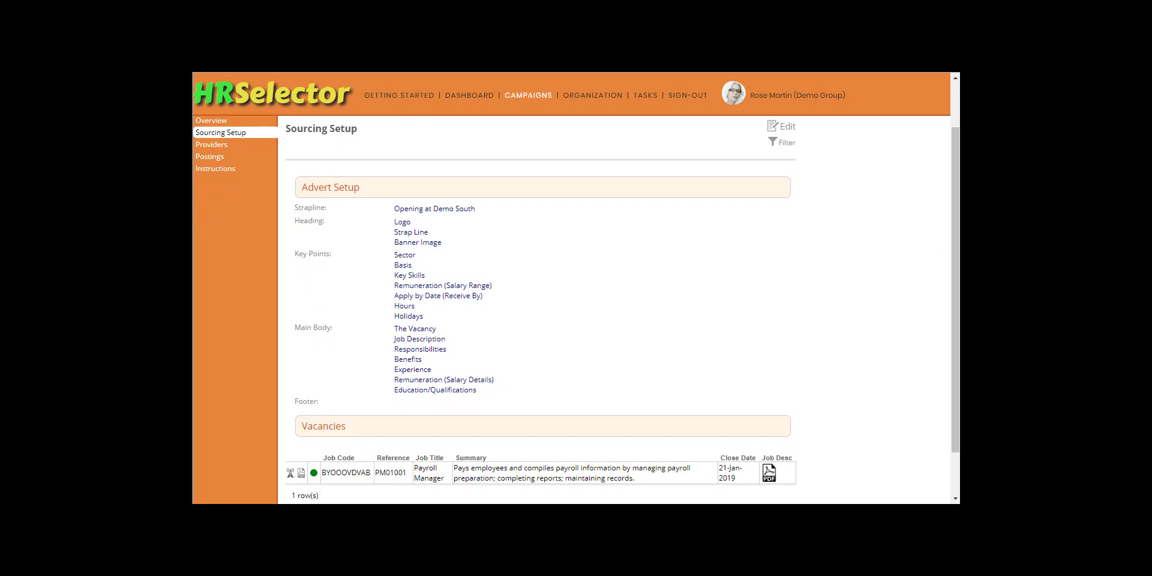
left_click(290, 474)
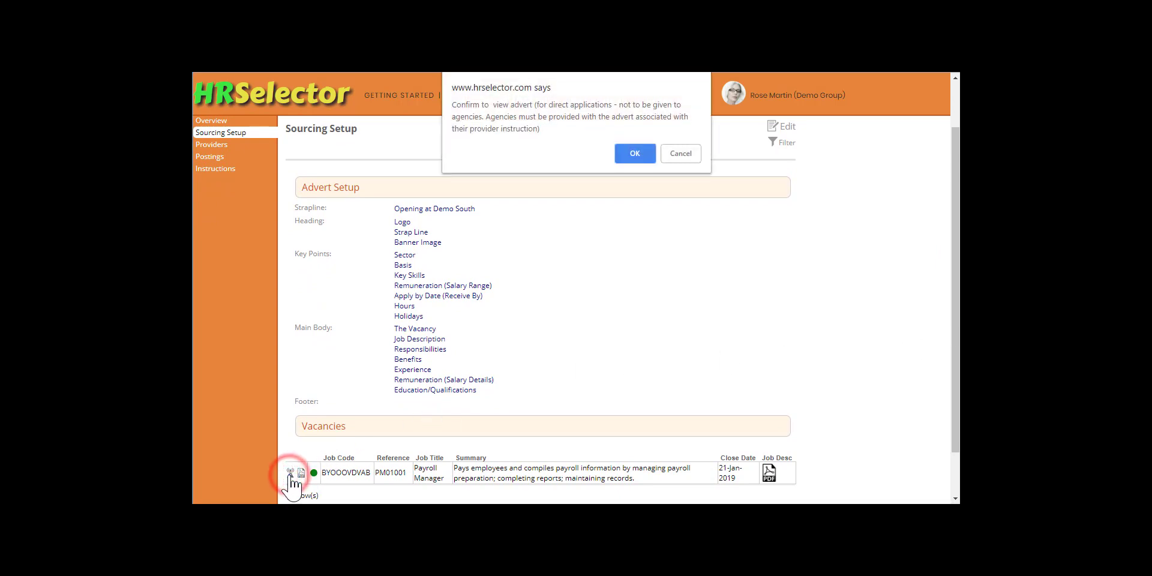
left_click(634, 153)
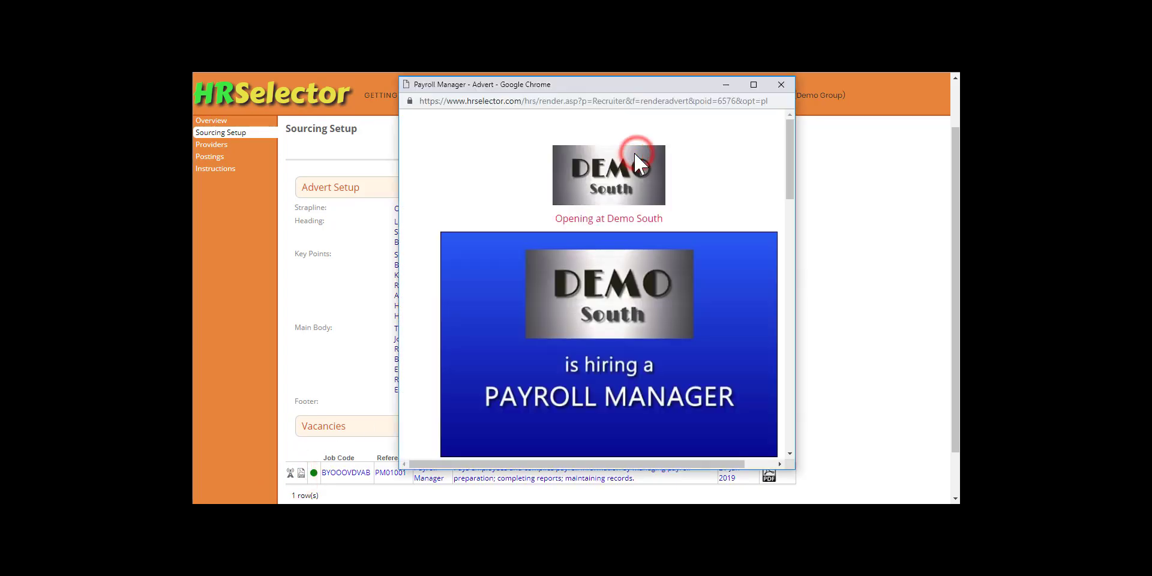
left_click_drag(789, 168, 811, 138)
left_click(811, 138)
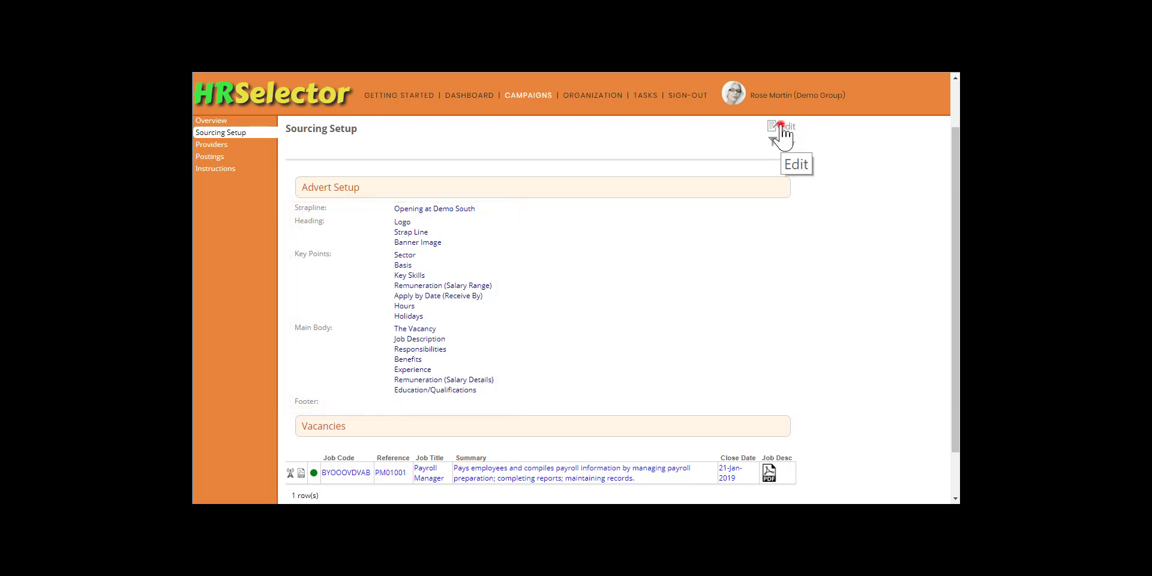
Step: Untick Logo and Strap Line in the advert heading and save the sourcing setup
left_click(781, 127)
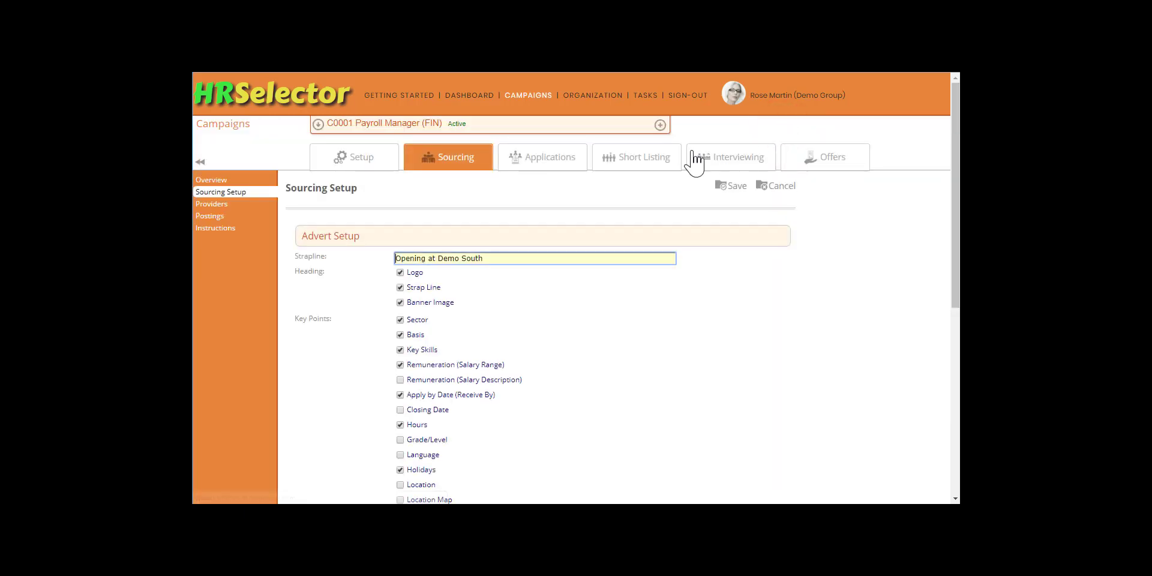
left_click(400, 271)
left_click(400, 287)
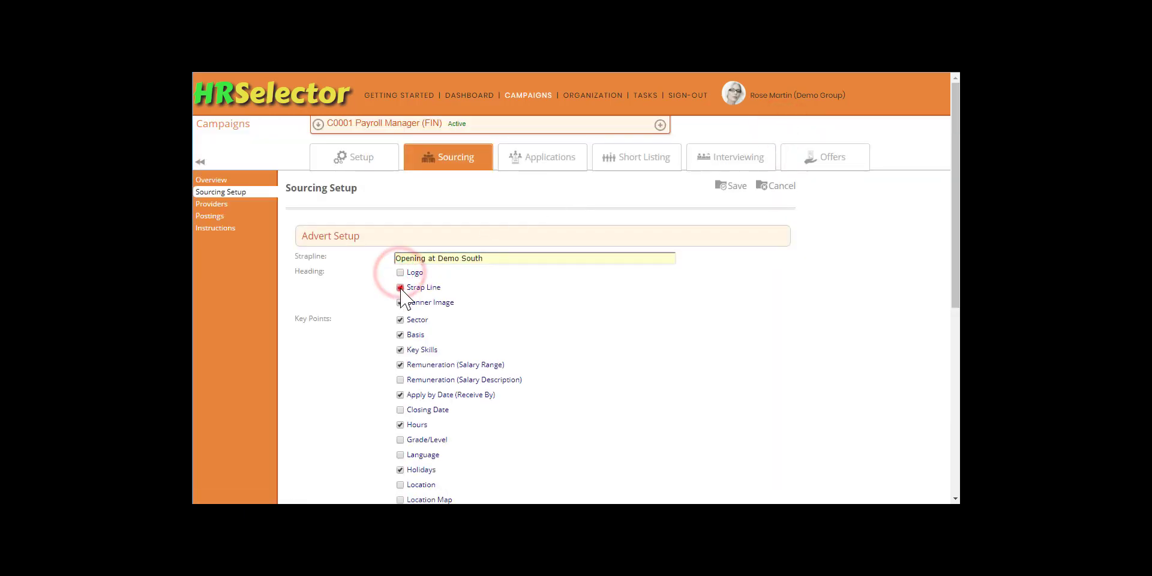
left_click(733, 188)
left_click(648, 126)
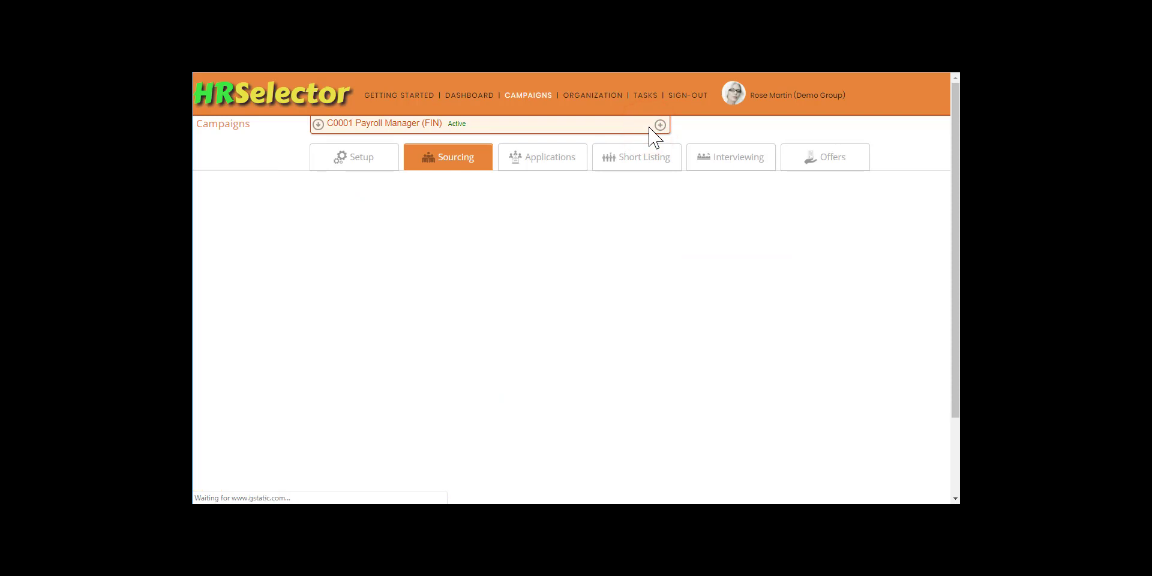
left_click(953, 293)
left_click(290, 449)
left_click(635, 153)
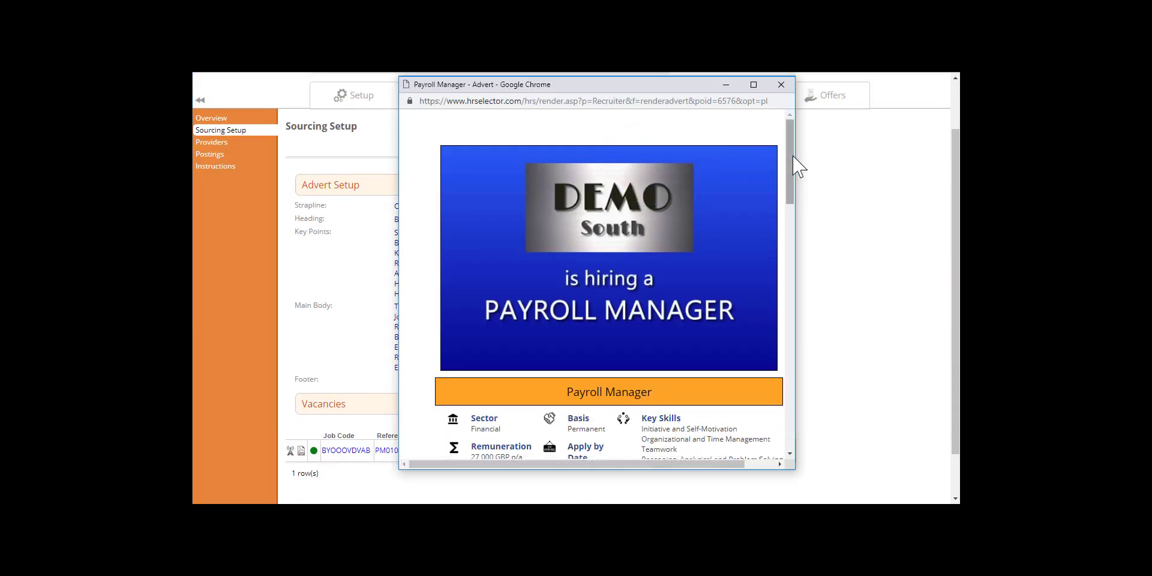
mouse_move(791, 156)
left_mouse_down()
mouse_move(812, 267)
mouse_move(807, 412)
mouse_move(814, 333)
mouse_move(800, 156)
left_mouse_up()
left_click(779, 86)
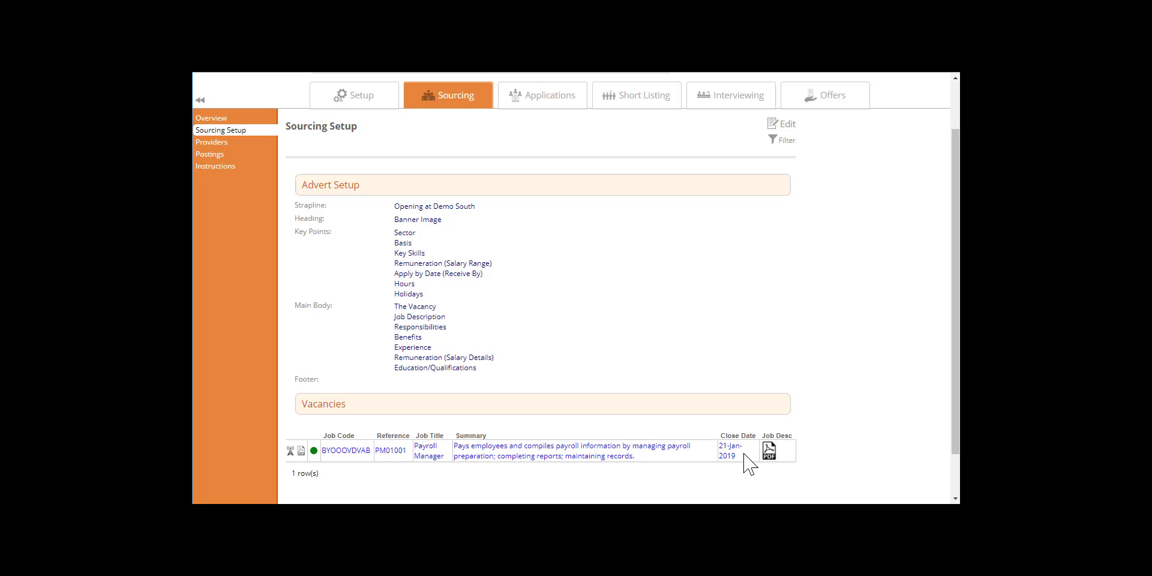
Step: Go to the campaign's Providers list and start an import from the System Provider Library
scroll(750, 465, "up", 1)
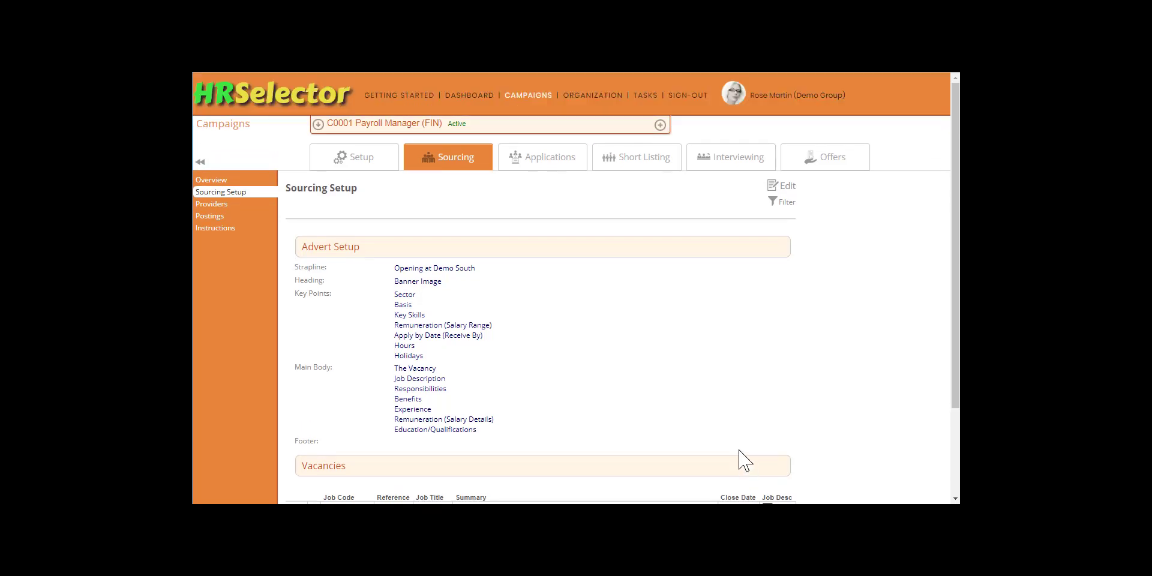
left_click(213, 204)
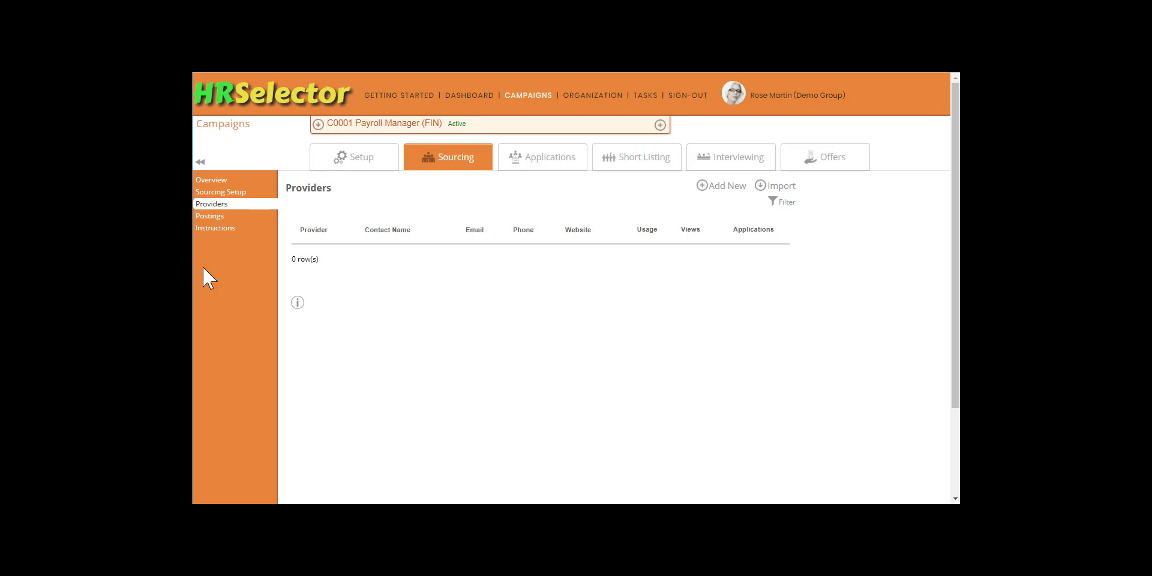
left_click(774, 187)
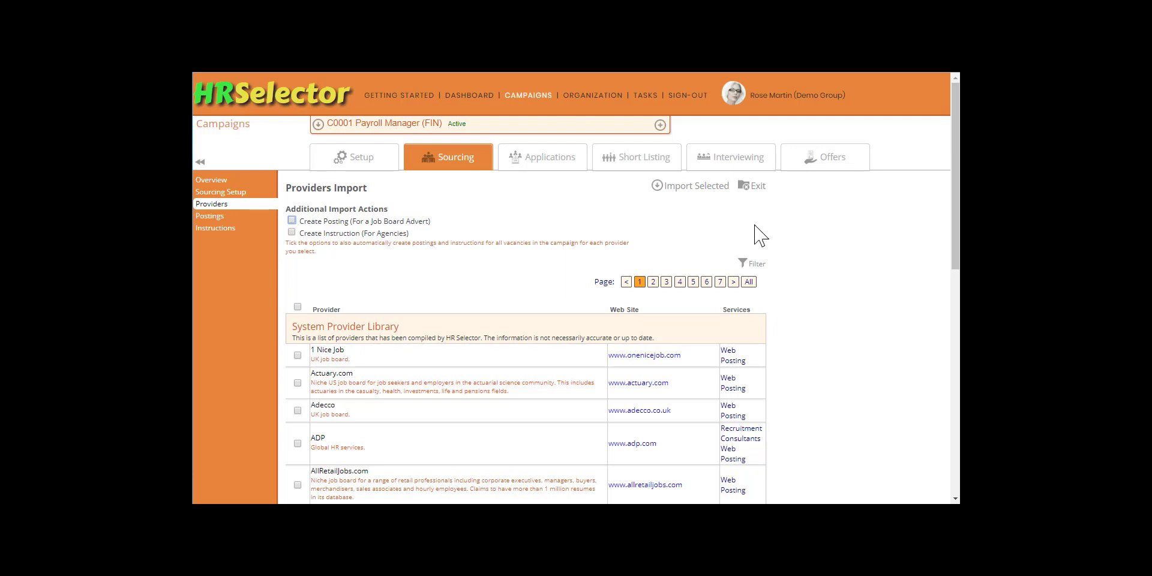
Step: Filter the provider library for 'Indeed' and import it into the campaign
left_click(751, 263)
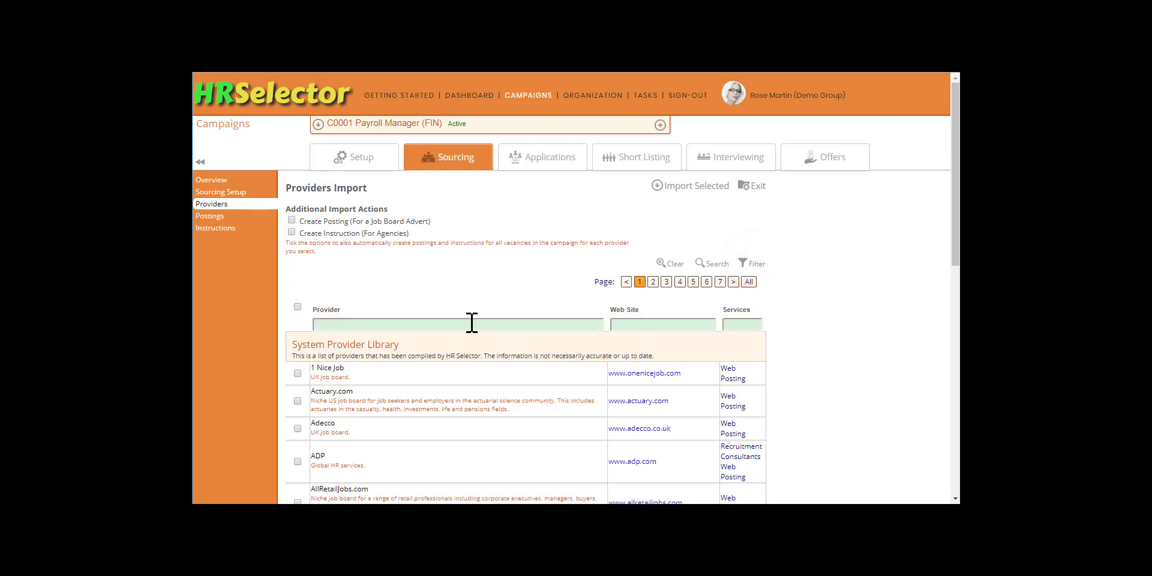
left_click(380, 324)
type("Indeed")
left_click(708, 265)
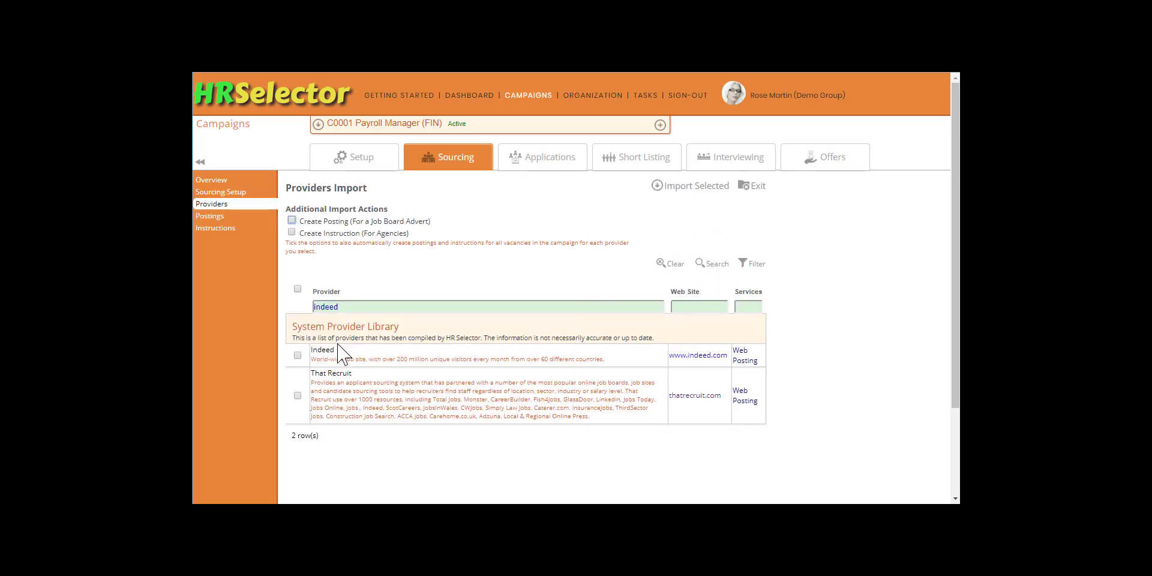
left_click(297, 355)
left_click(697, 186)
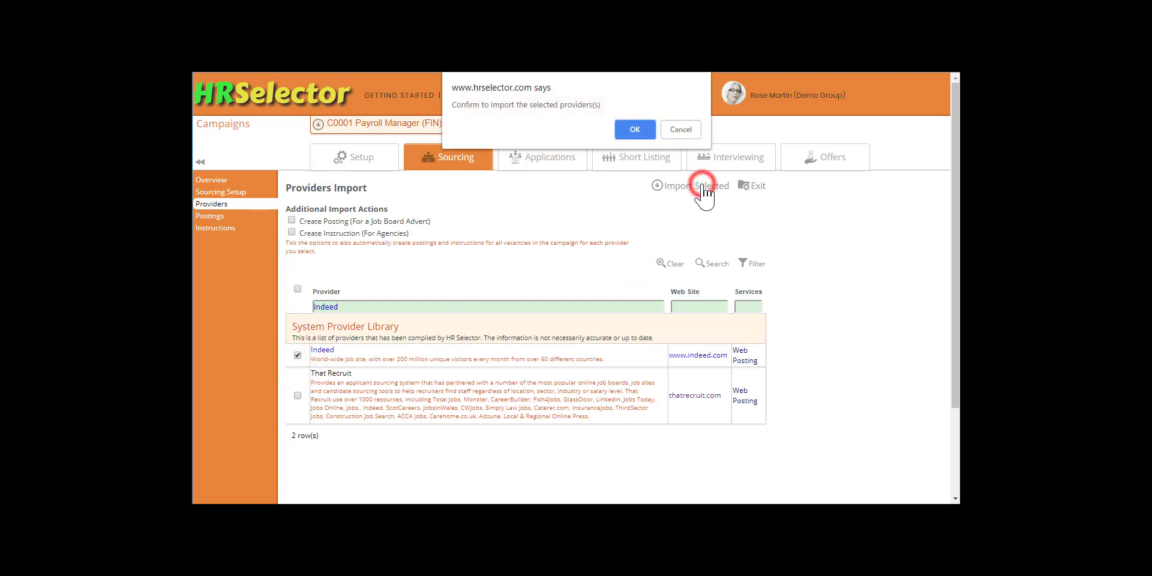
left_click(634, 128)
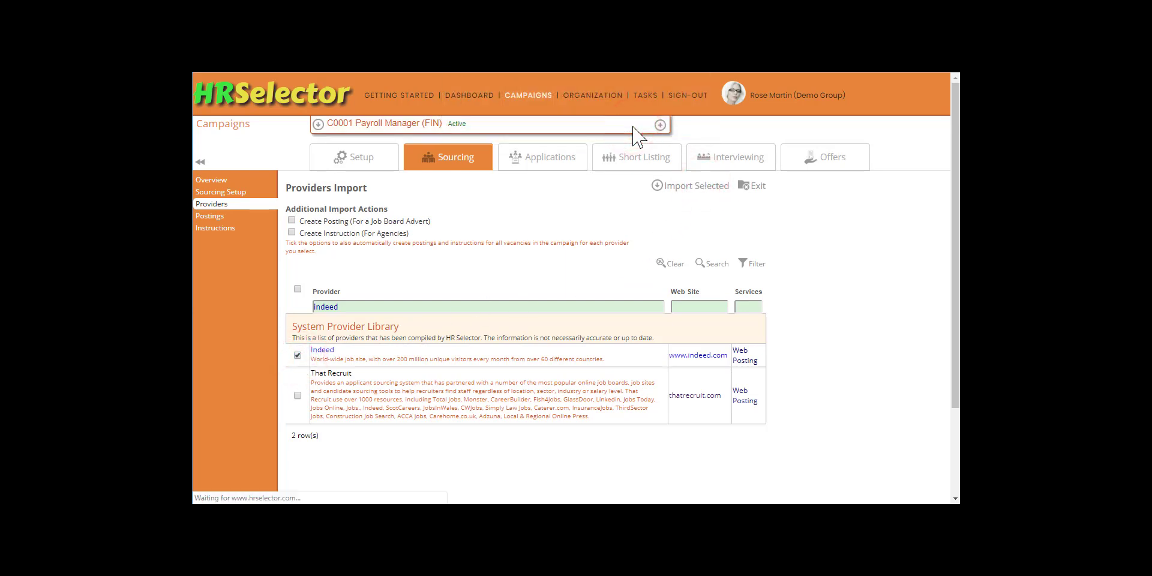
left_click(759, 212)
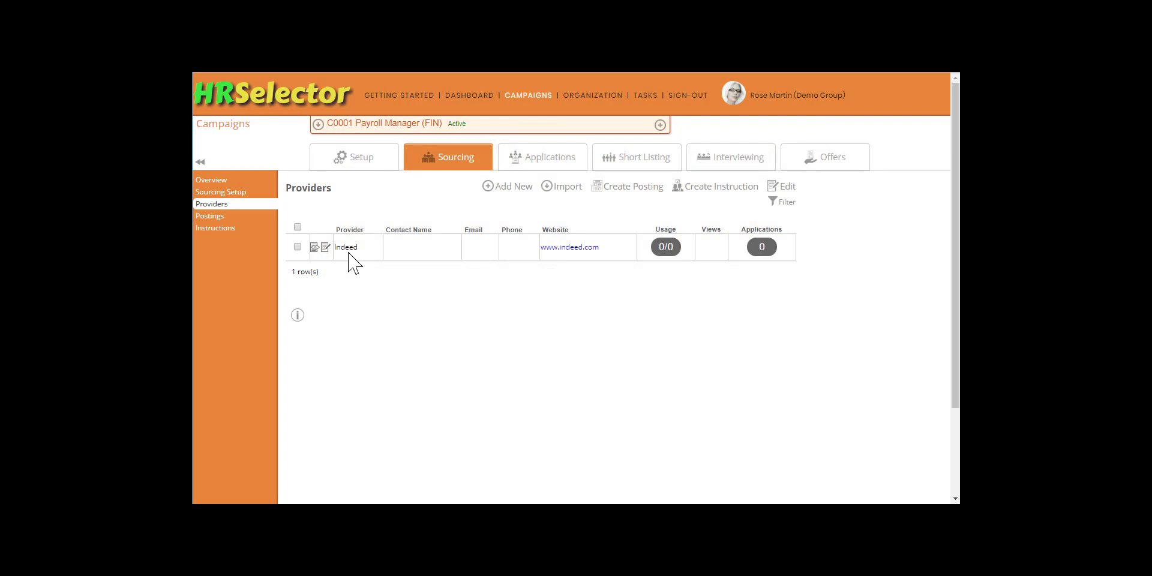
Step: Create a posting for the Indeed provider and view the campaign's Postings list
left_click(297, 246)
left_click(641, 188)
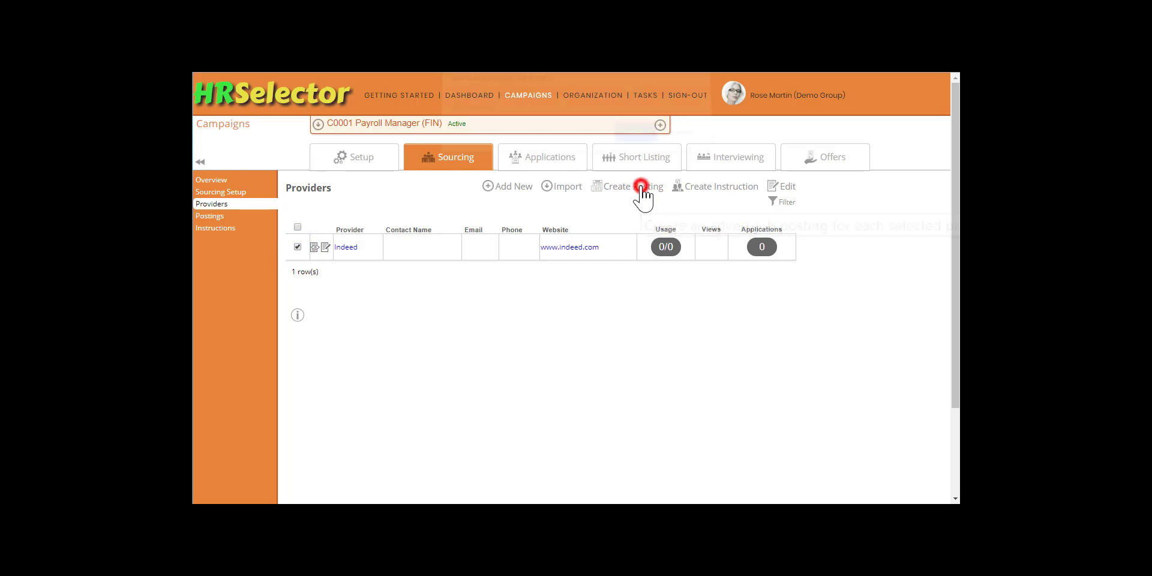
left_click(635, 142)
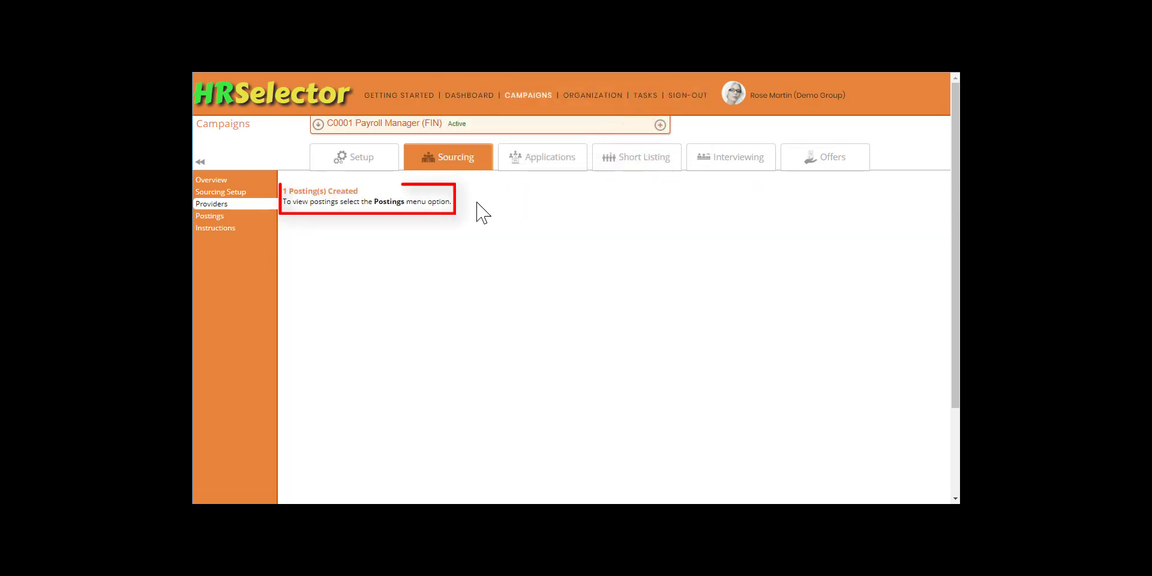
left_click(220, 215)
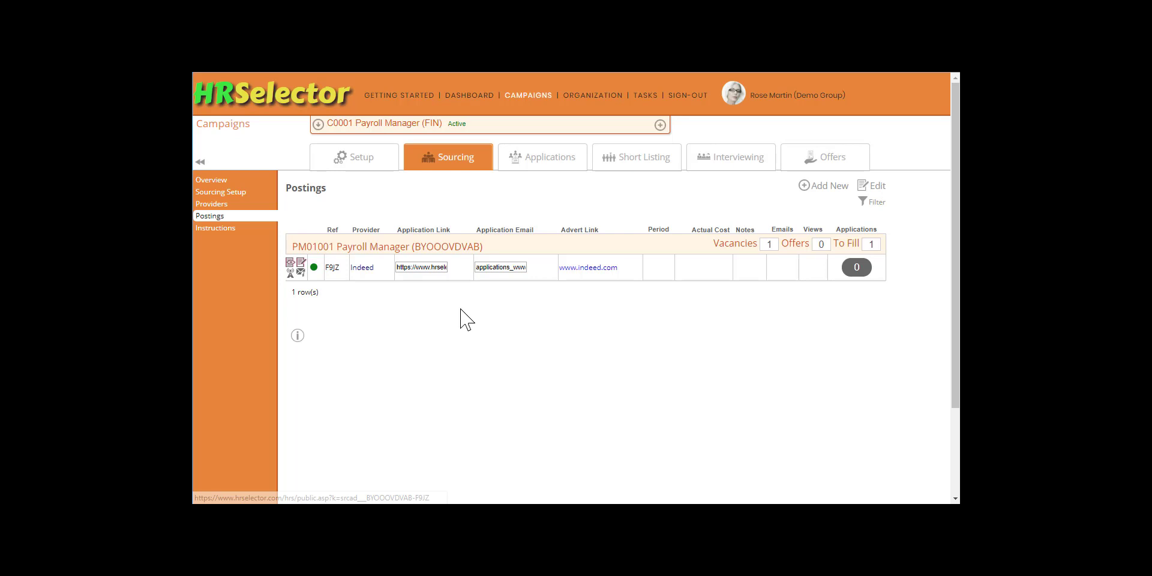
right_click(417, 268)
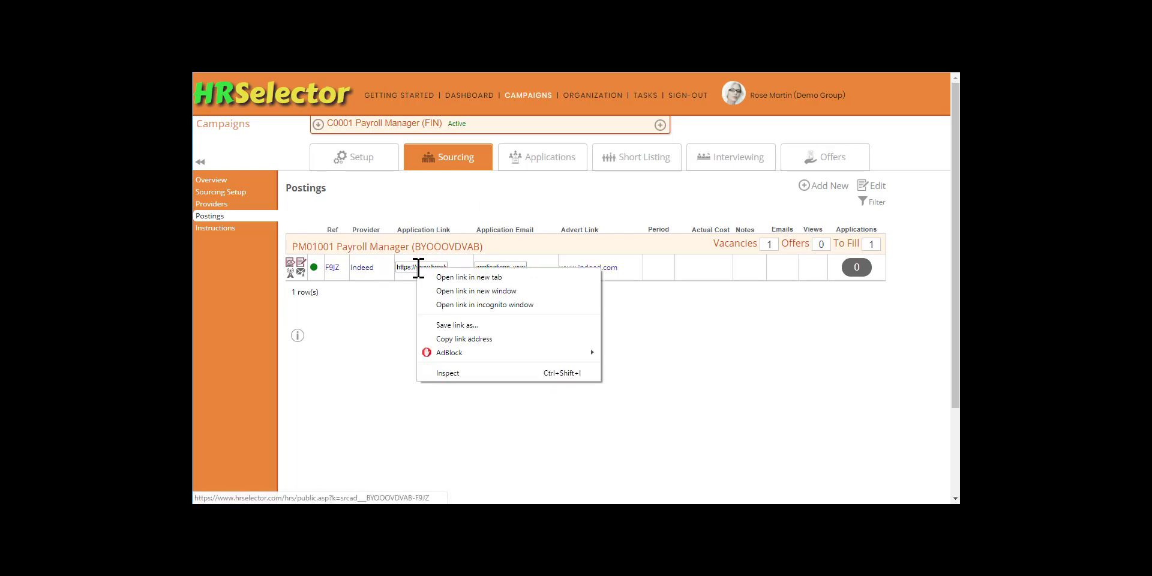
left_click(460, 278)
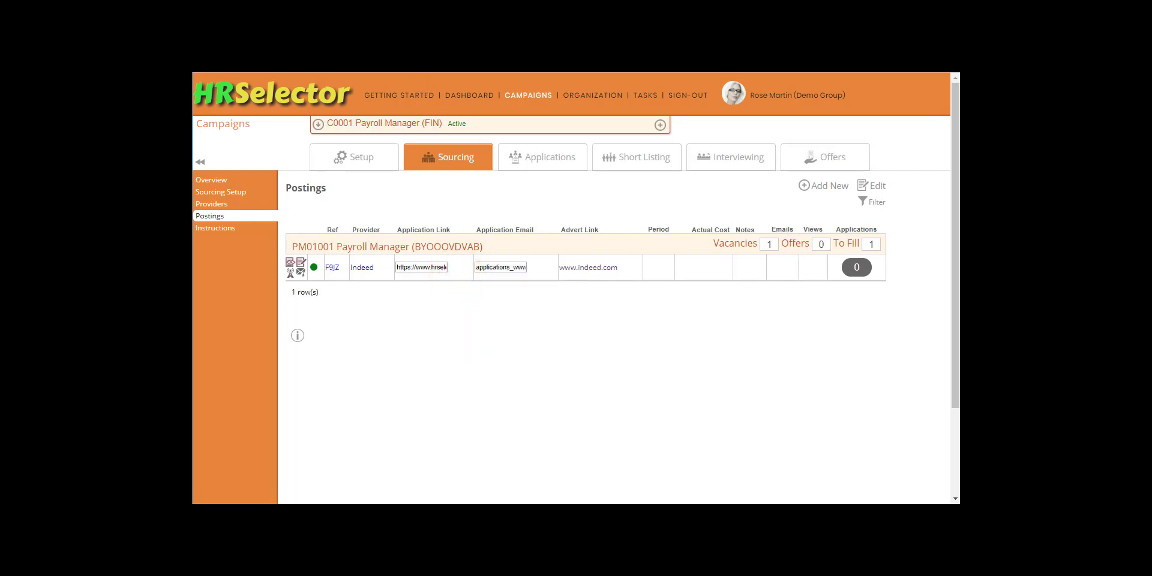
key("ctrl+Tab")
scroll(665, 327, "down", 8)
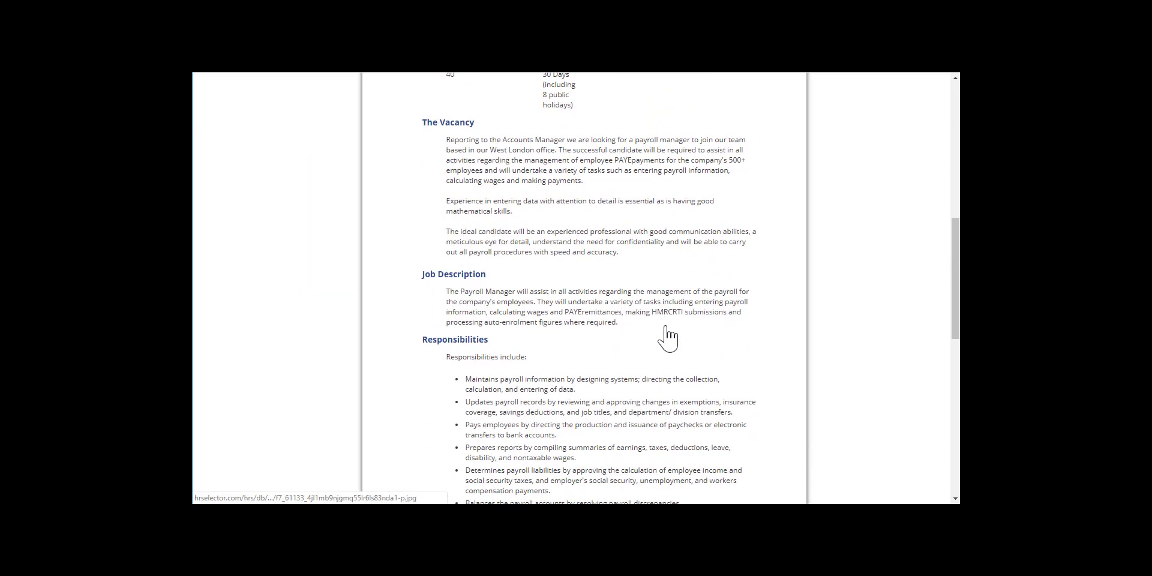
scroll(665, 327, "down", 10)
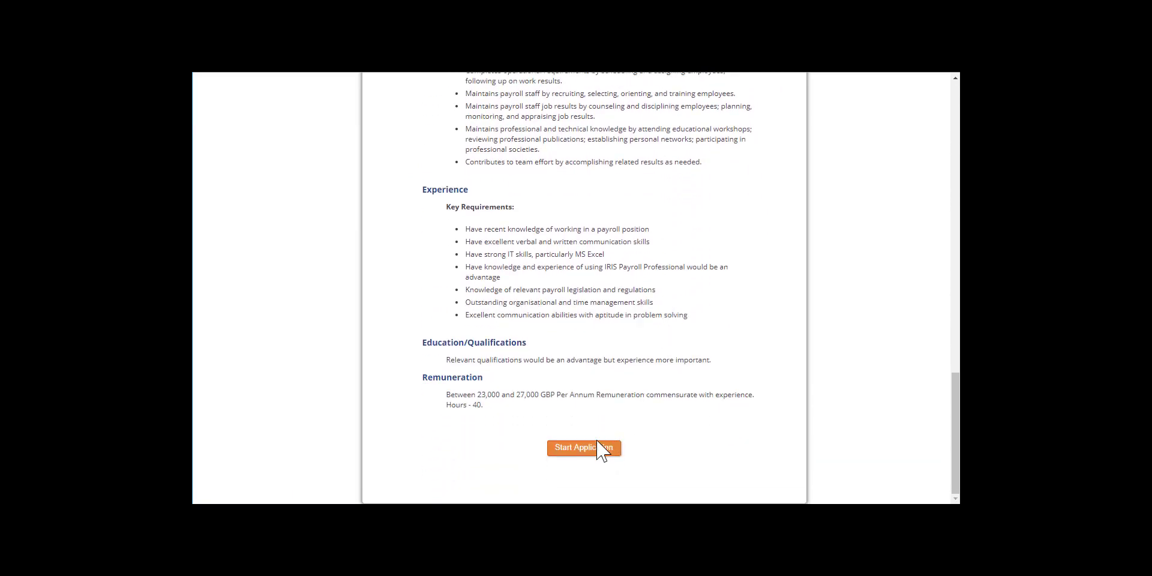
left_click(590, 454)
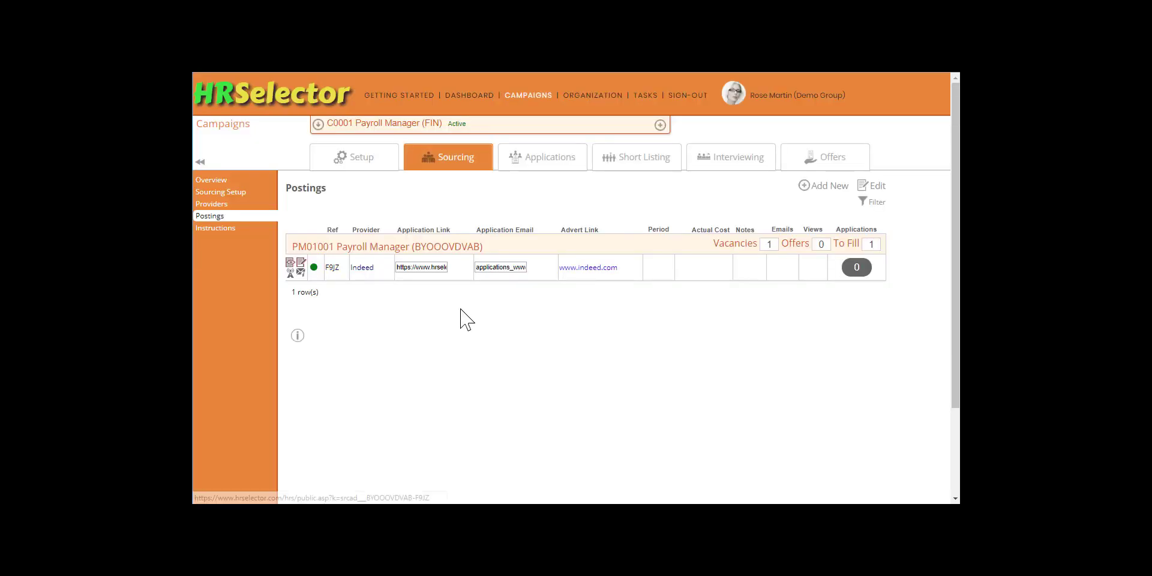
Step: Open Indeed's employer area, sign in with the account password, and reach Post a Job
left_click(594, 270)
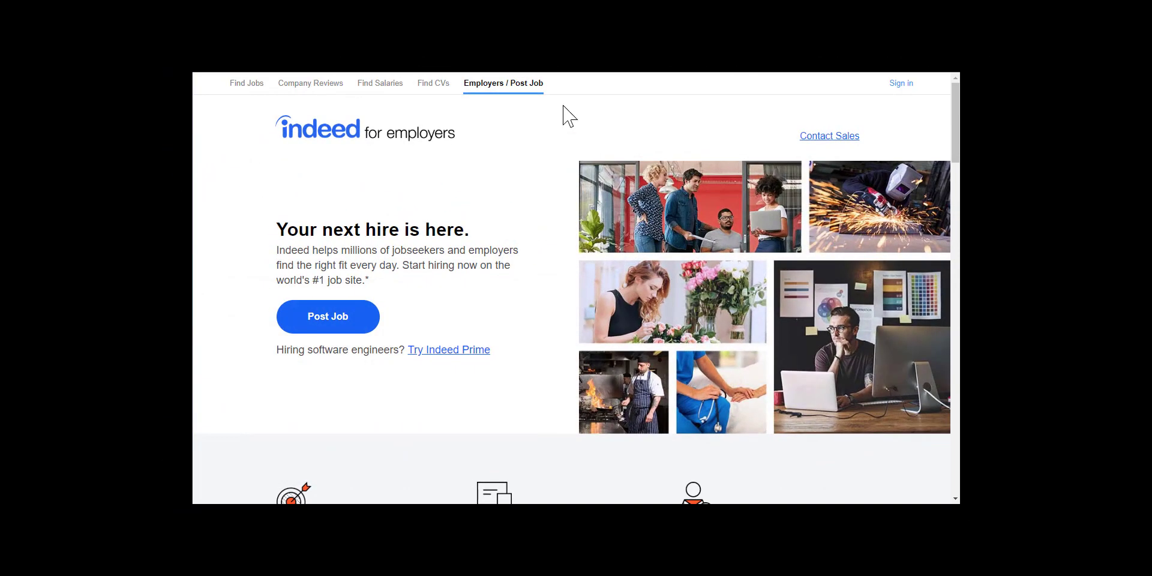
left_click(520, 96)
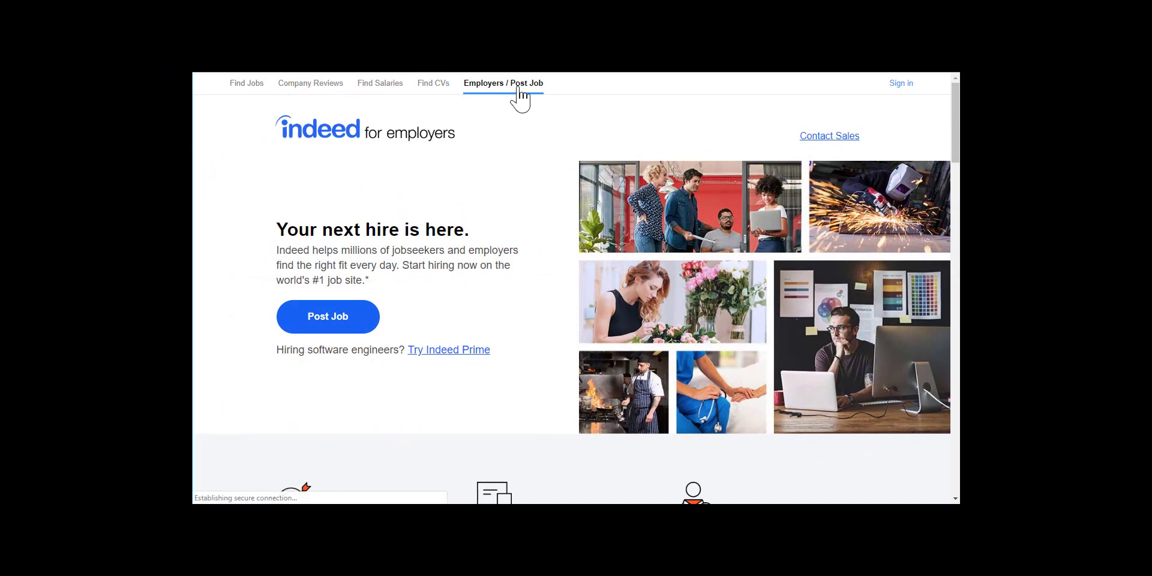
left_click(906, 84)
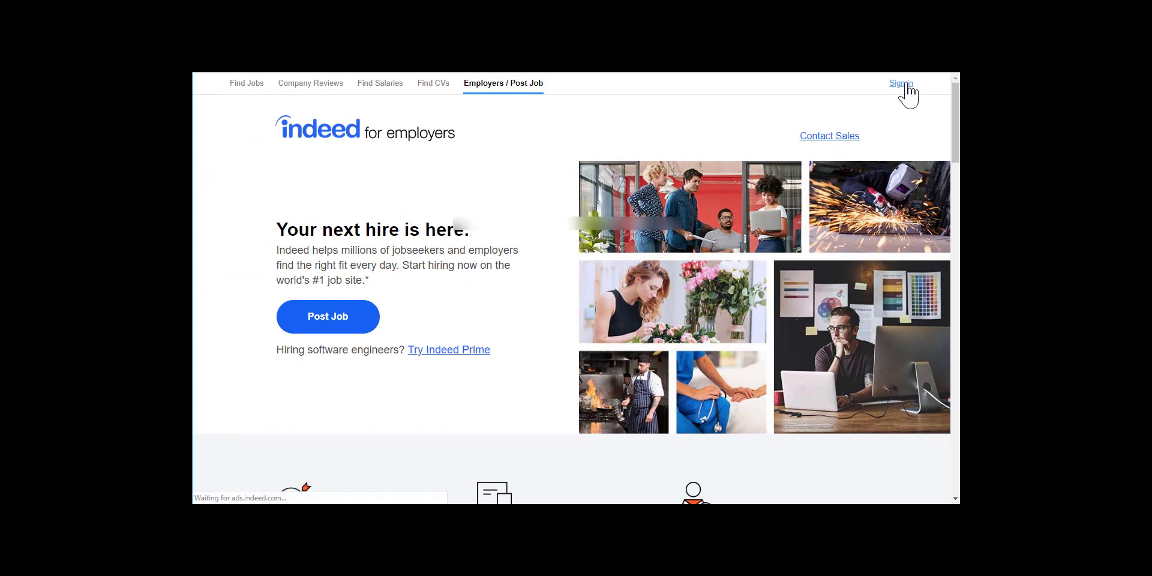
type("•")
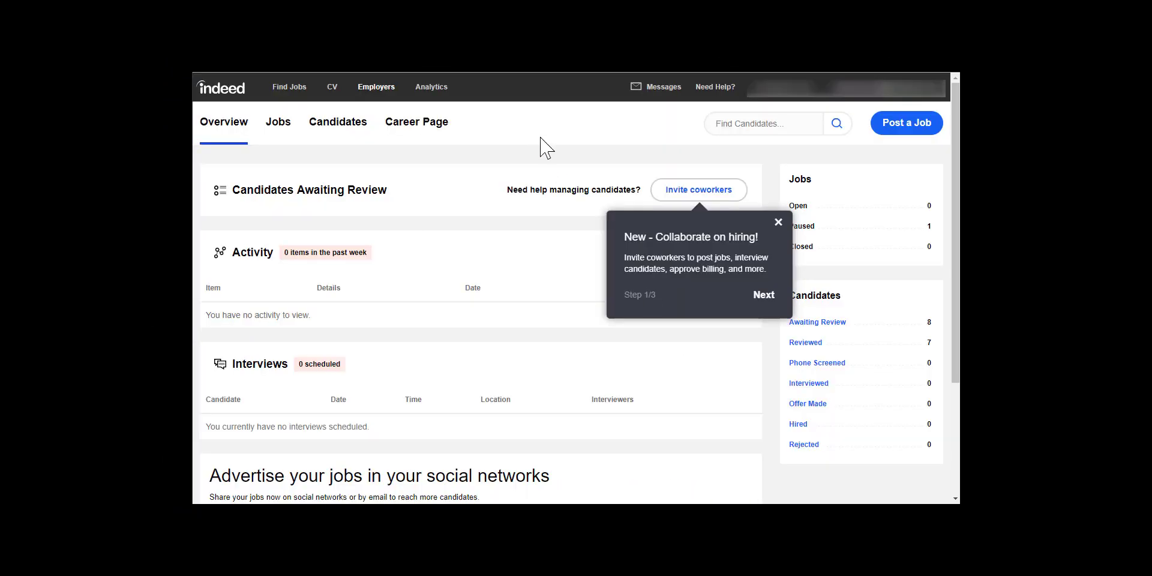
left_click(903, 133)
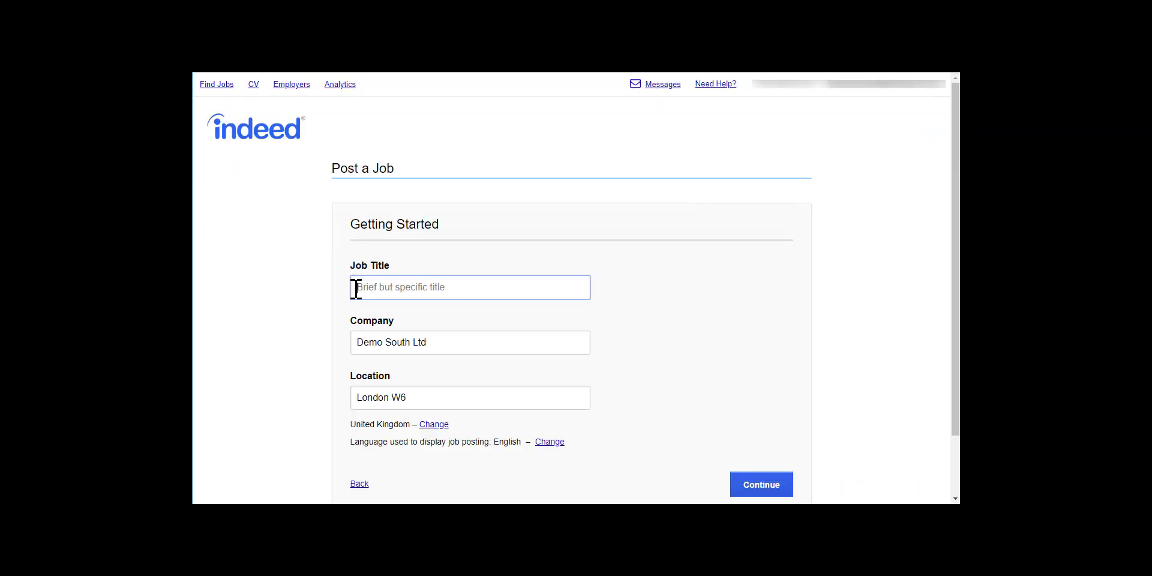
Step: Set up a full-time 'Payroll Manager' job paying £23,000–£27,000 per year for 1 hire
type("Payroll Manager")
left_click(759, 485)
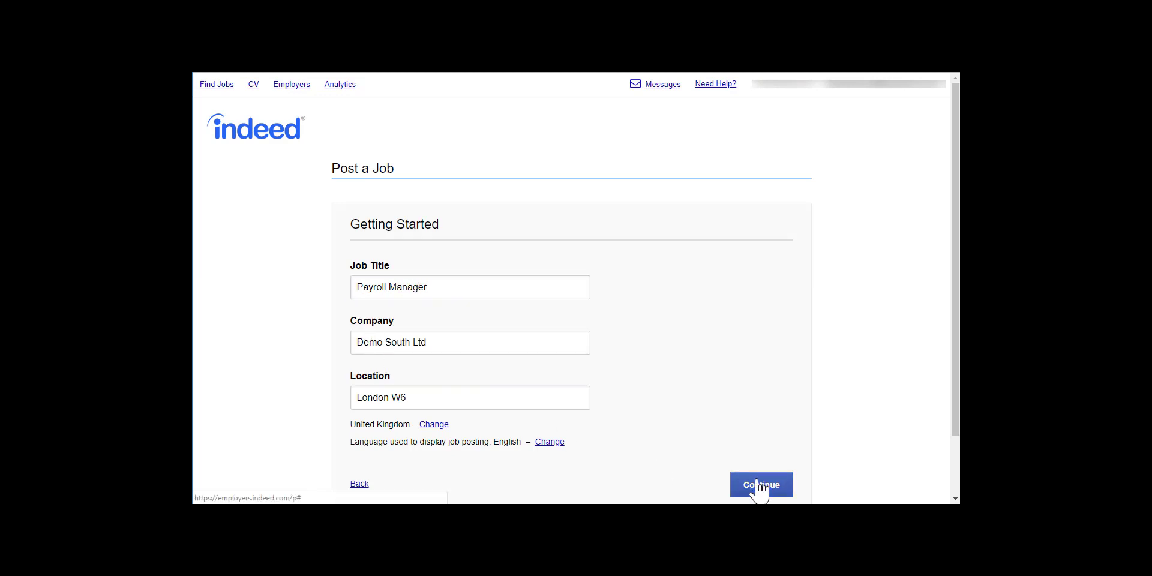
left_click(446, 300)
left_click(365, 449)
type("23000")
key("Tab")
type("270")
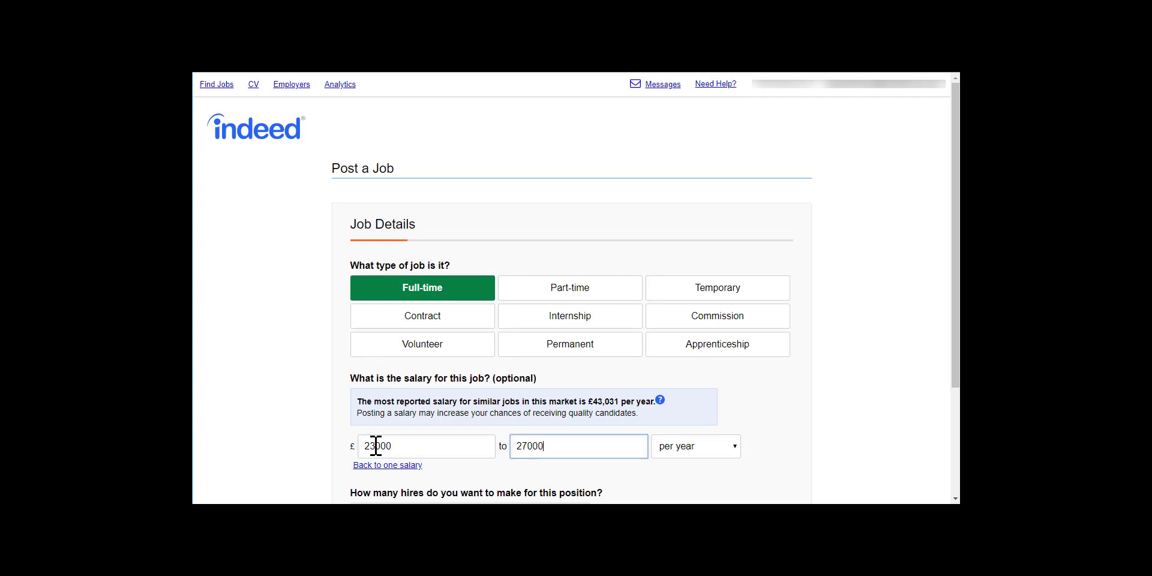
scroll(368, 447, "down", 2)
left_click(575, 396)
left_click(519, 437)
left_click(754, 450)
Step: Paste the prepared Payroll Manager job description and review it
left_click(390, 366)
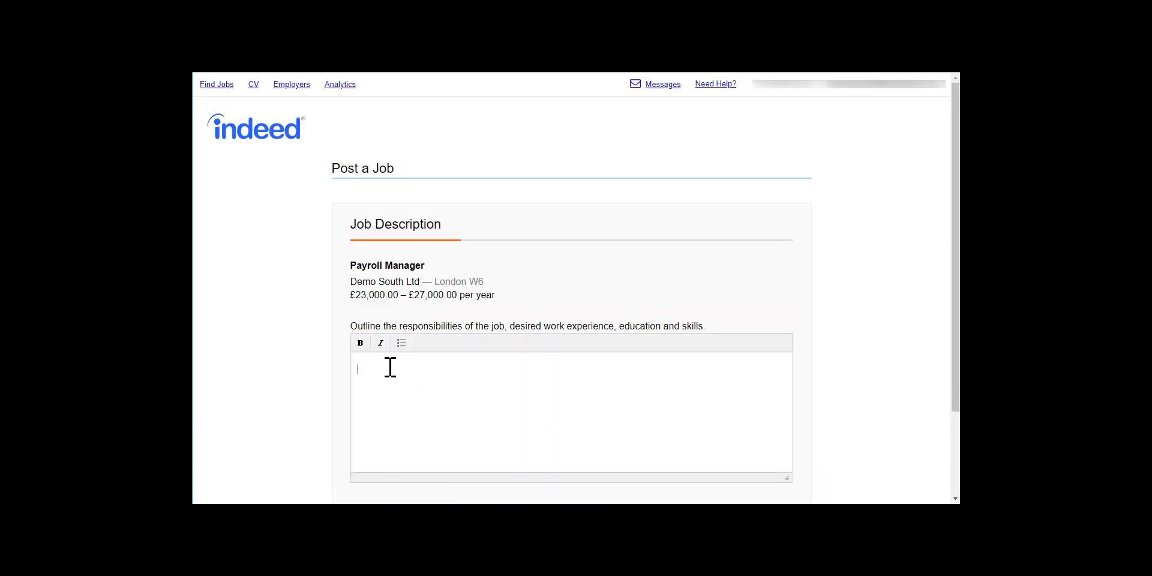
key("ctrl+v")
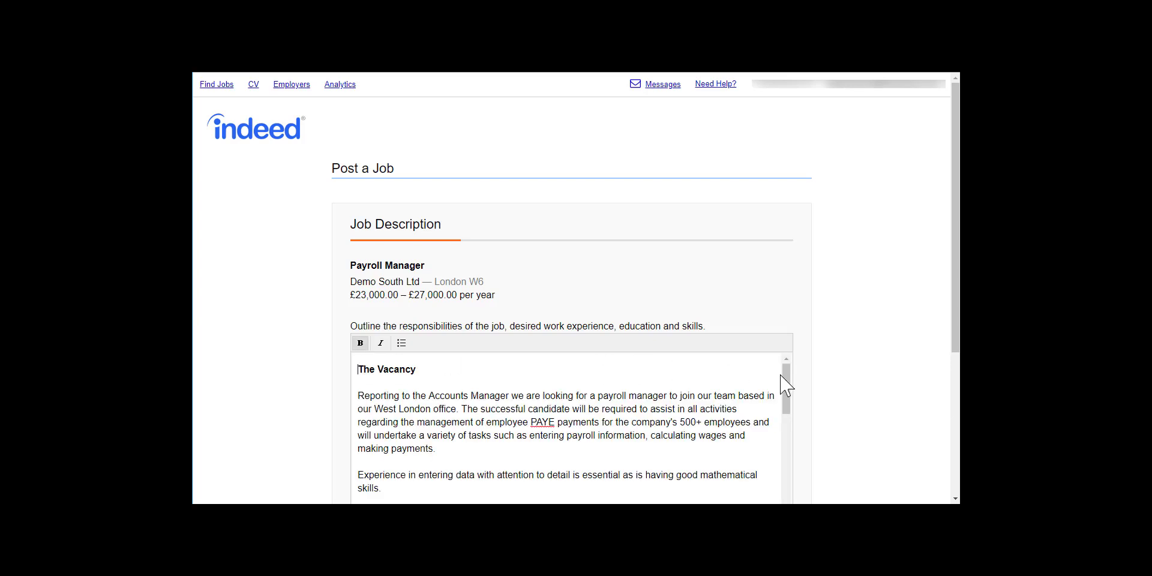
left_click_drag(787, 391, 801, 506)
left_click_drag(956, 325, 958, 451)
Step: Replace the application e-mail with the campaign's HRSelector address and require no CV
left_click(758, 459)
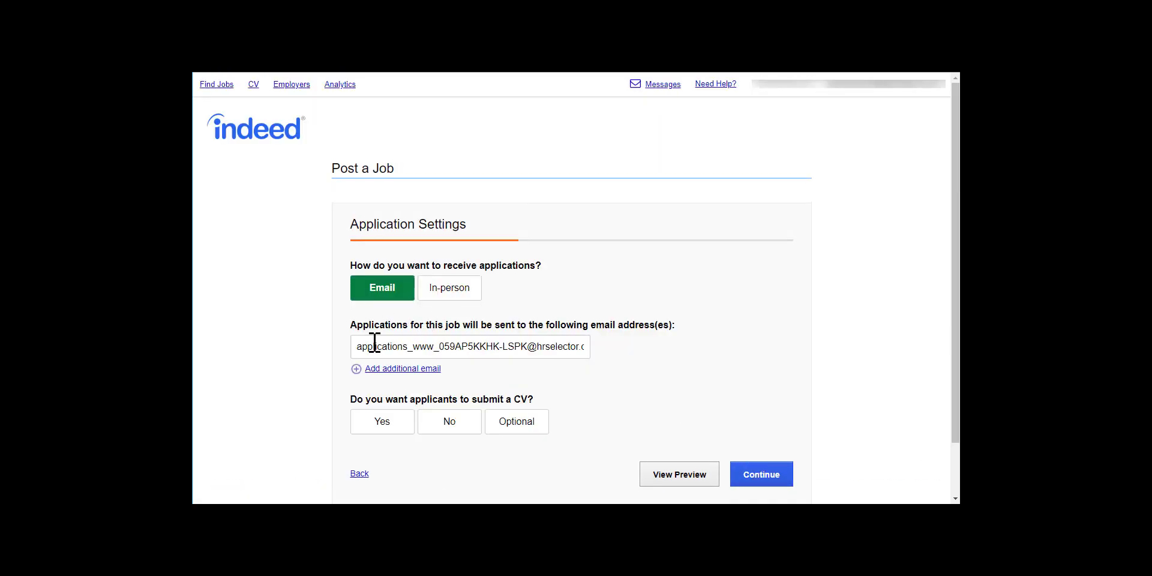
left_click_drag(358, 346, 618, 350)
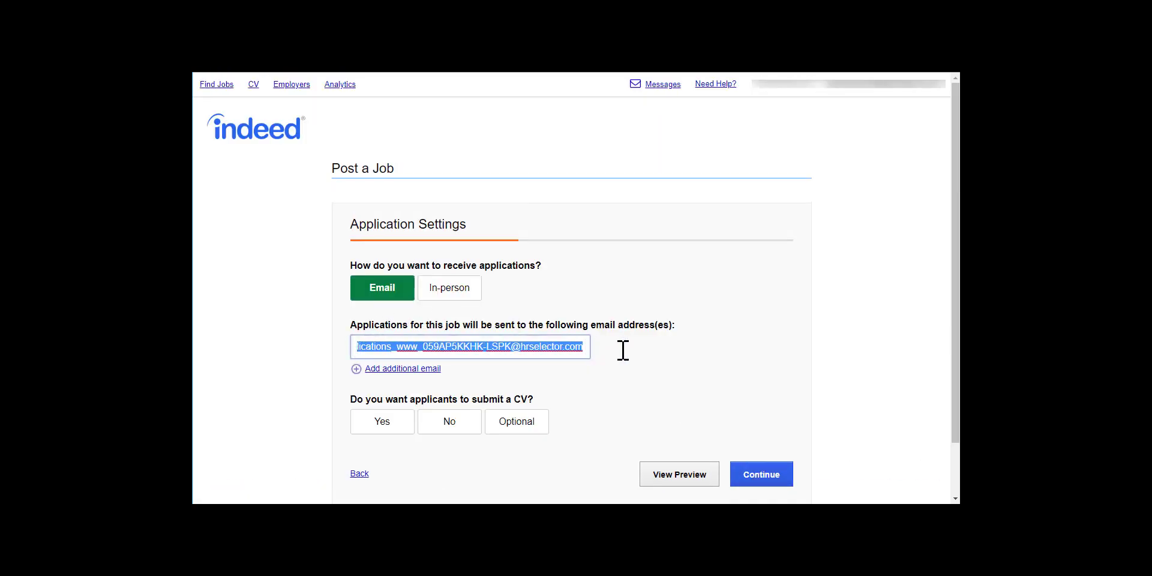
key("ctrl+v")
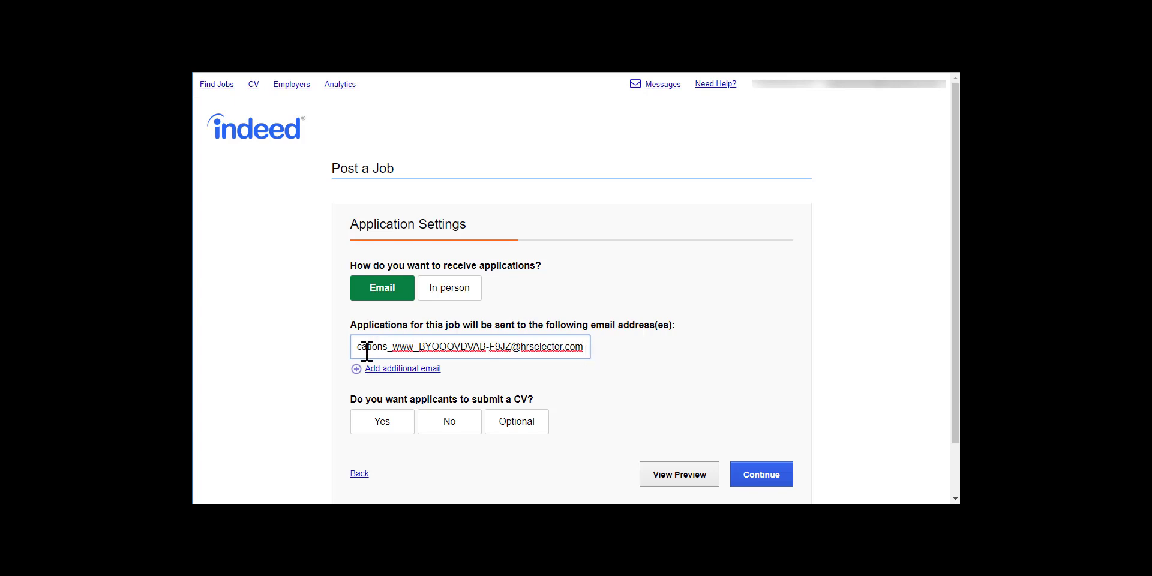
left_click(461, 424)
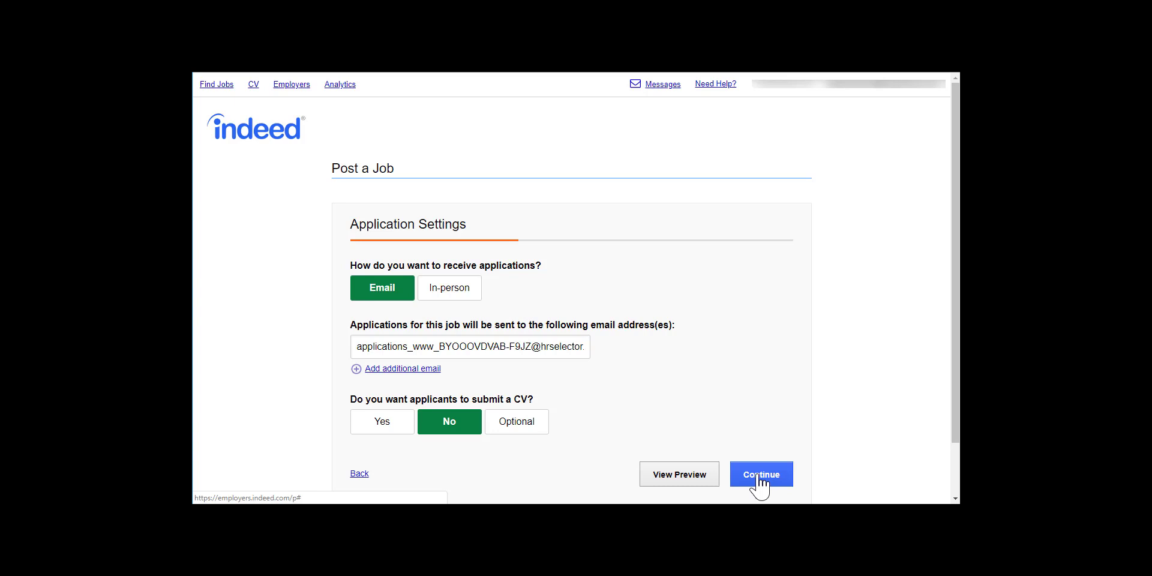
left_click(757, 474)
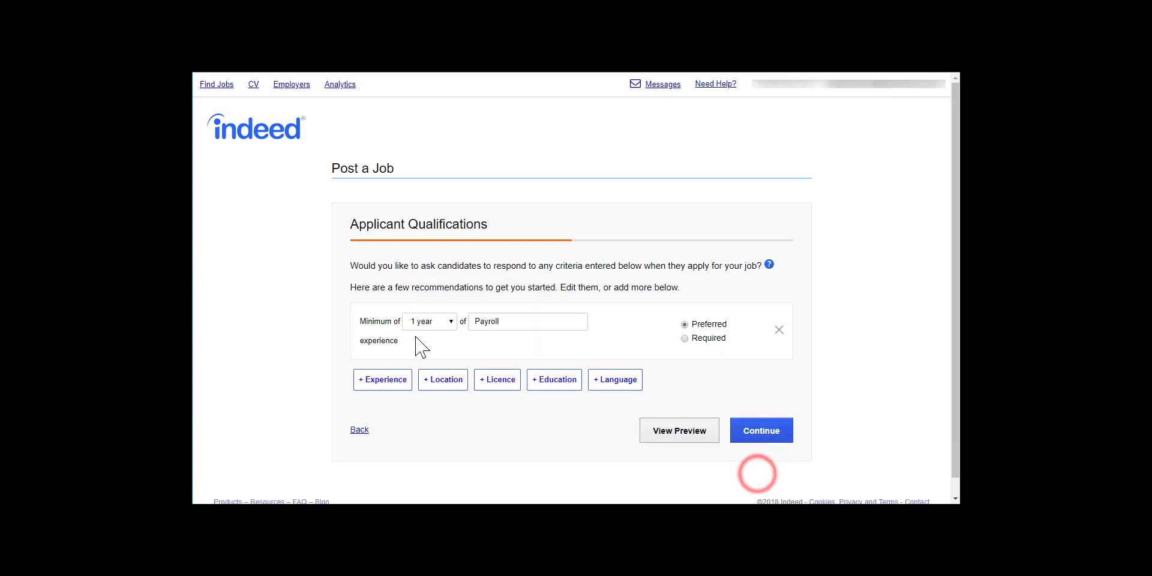
Step: Preview the Payroll Manager job ad down to its HRSelector apply link, then close it
left_click(672, 432)
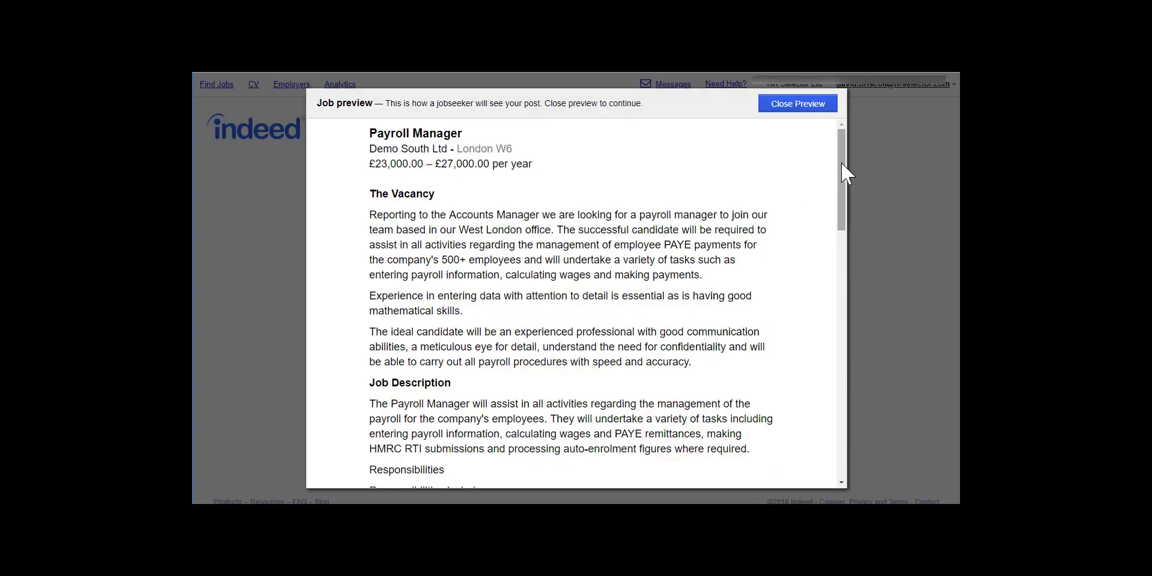
left_click_drag(844, 160, 867, 437)
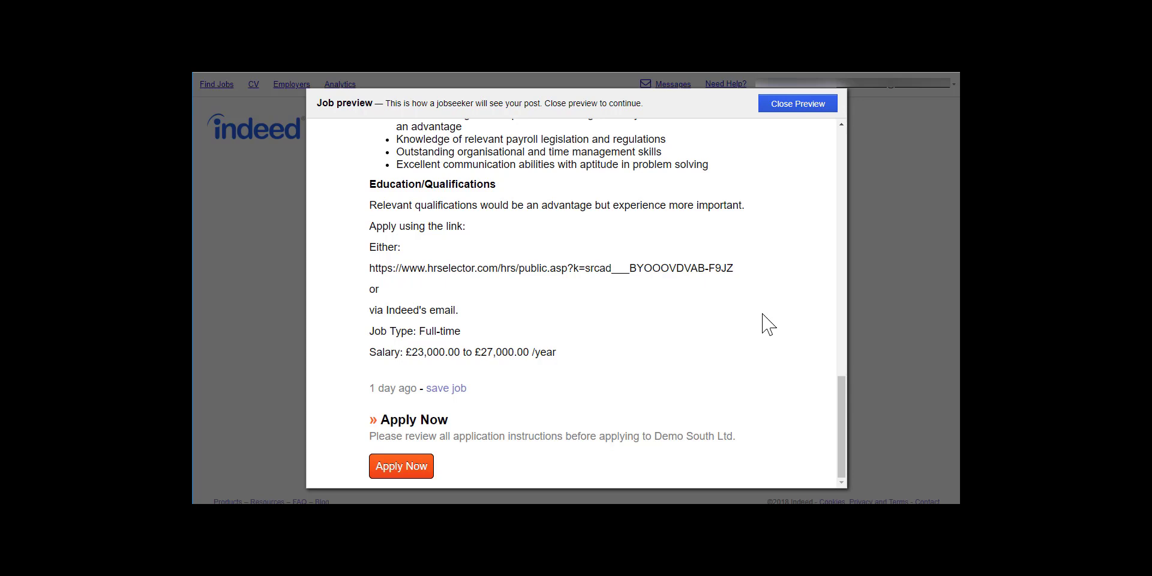
left_click(781, 114)
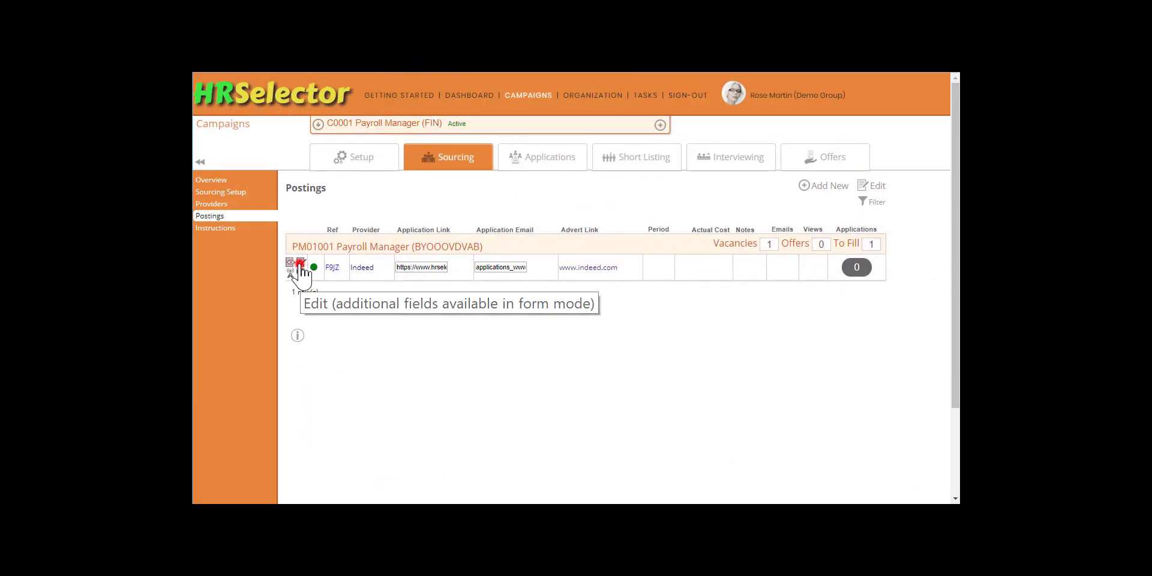
Step: Open the Indeed posting and paste the live Indeed advert link
left_click(301, 264)
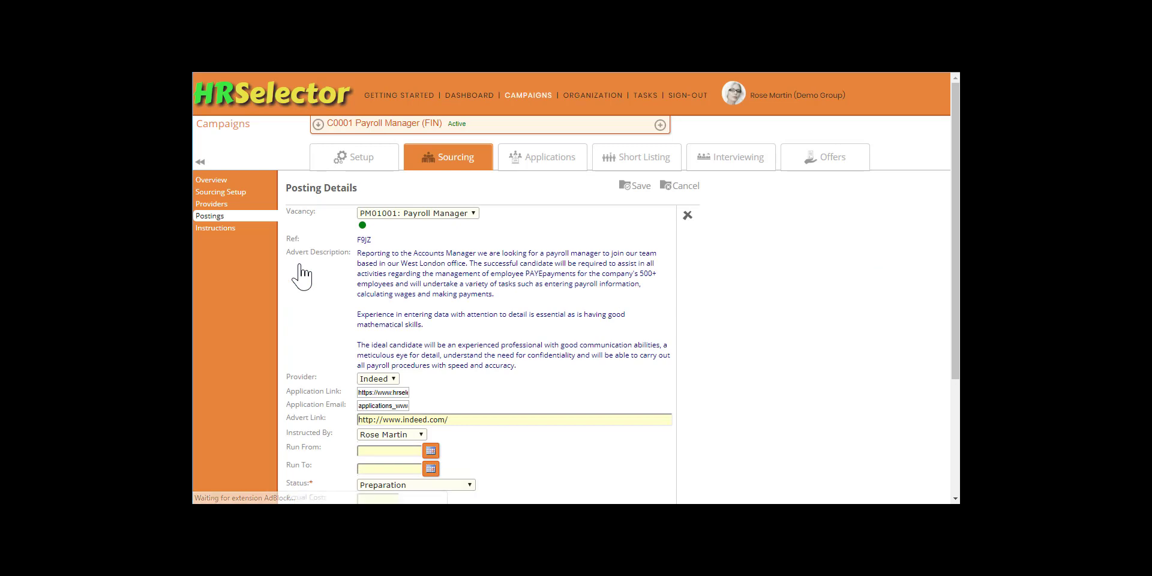
scroll(568, 330, "down", 1)
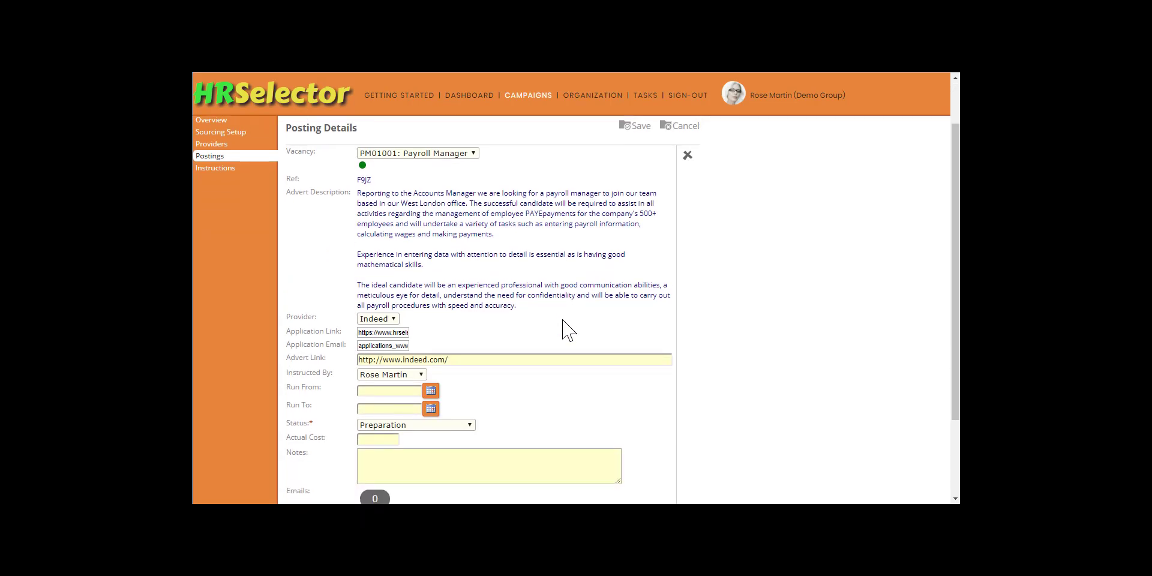
scroll(501, 393, "down", 1)
left_click(451, 298)
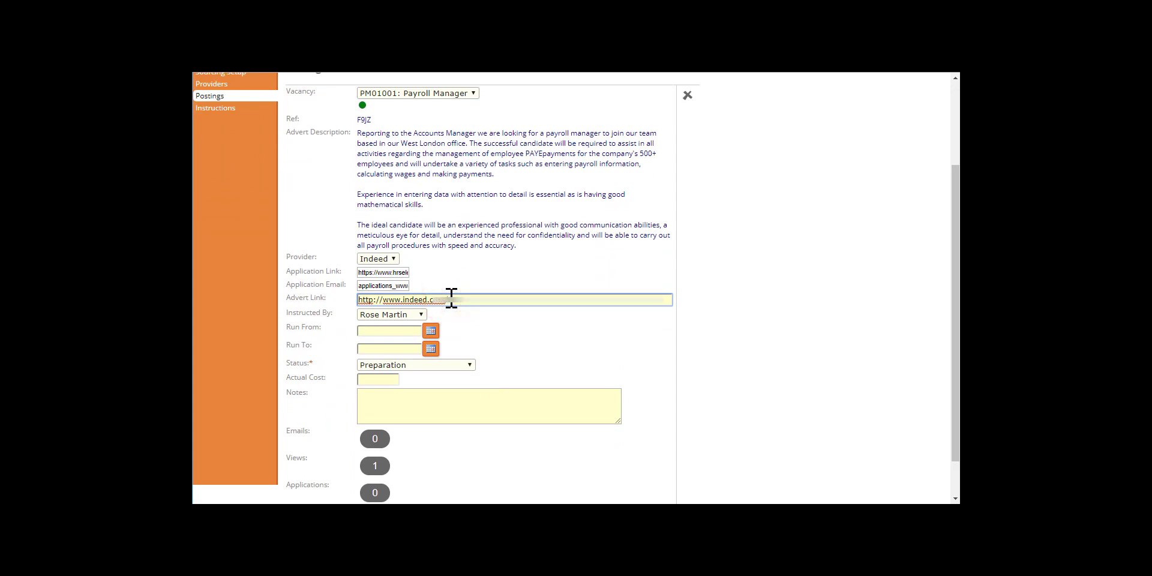
key("ctrl+v")
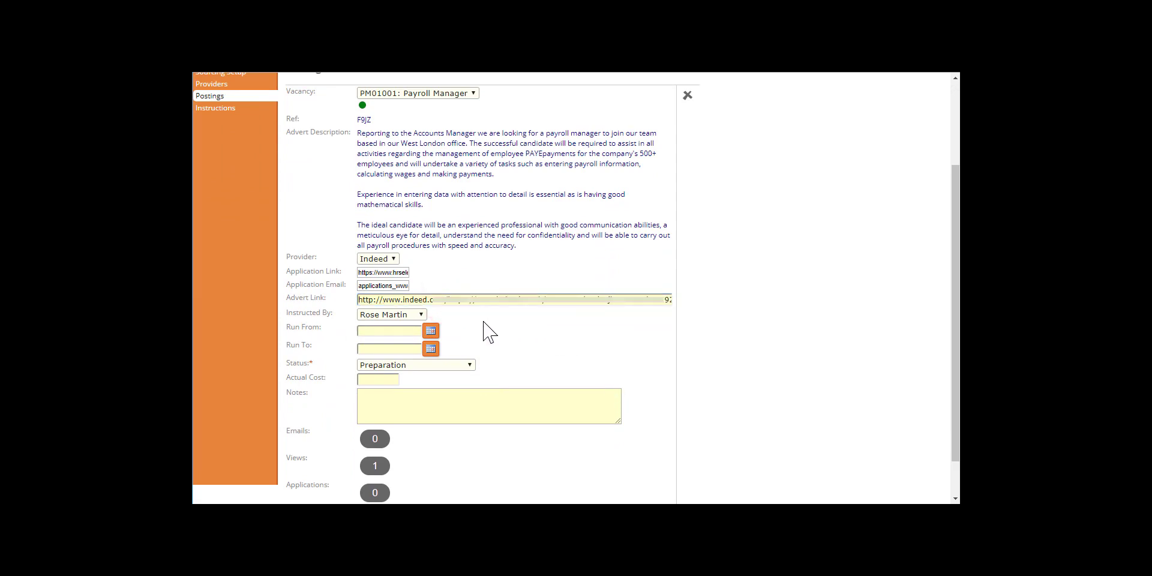
Step: Set the posting to run from 03-Dec-2018 to 11-Jan-2019
left_click(429, 330)
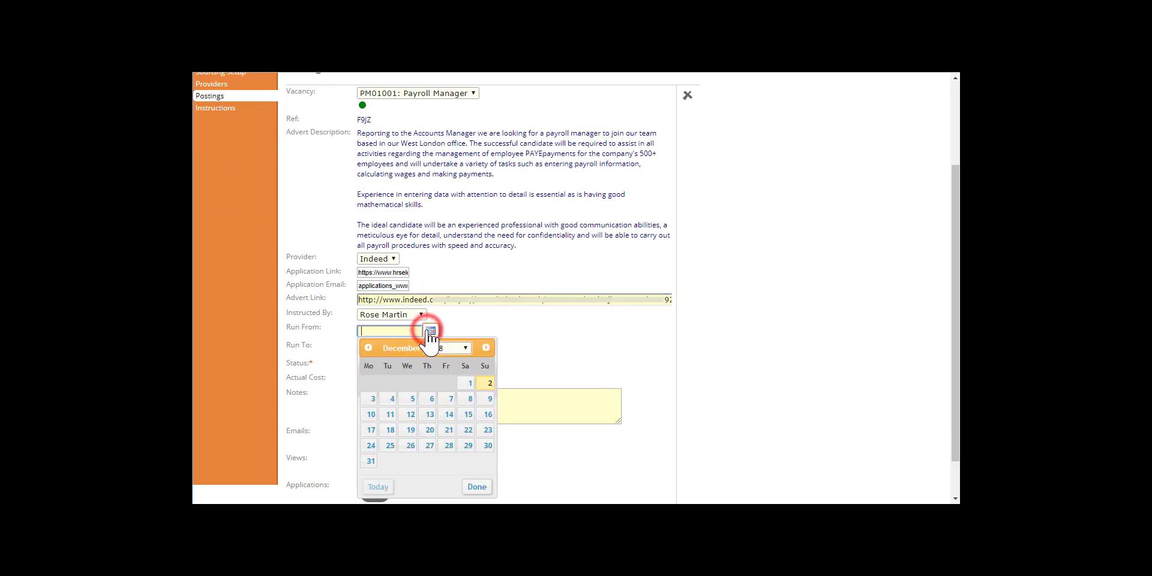
left_click(372, 398)
left_click(430, 348)
left_click(486, 366)
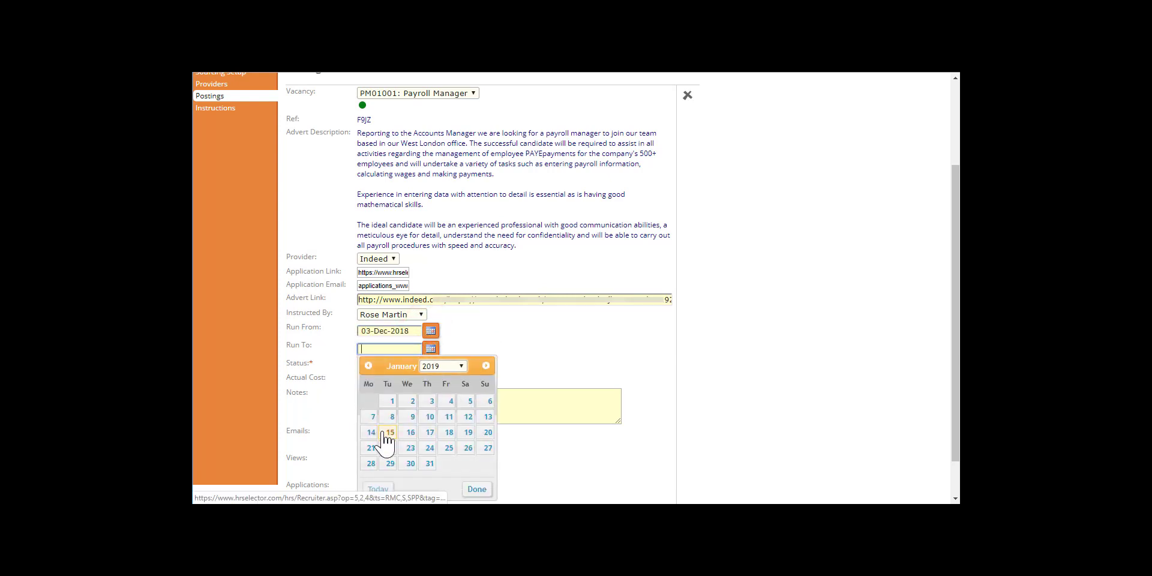
left_click(449, 416)
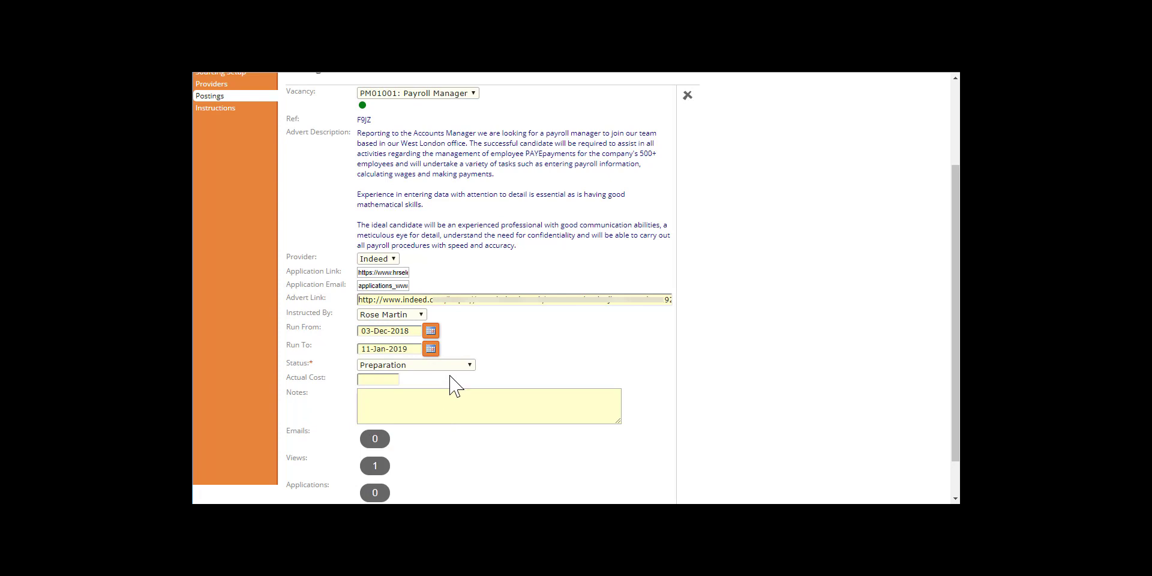
Step: Mark the posting Active with an actual cost of 79.00 and save it
left_click(466, 366)
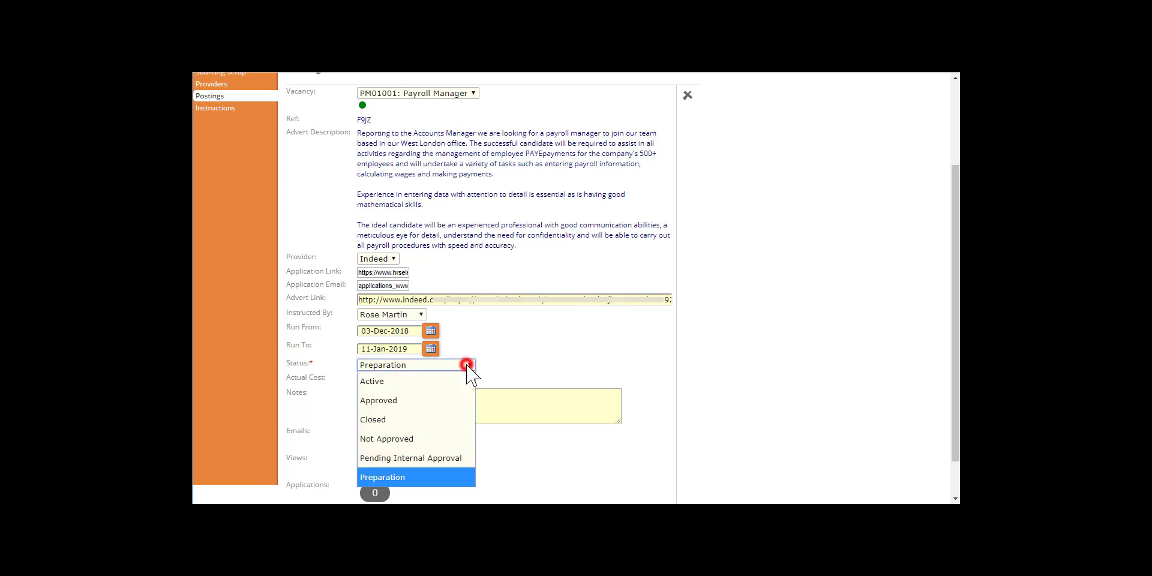
left_click(429, 387)
left_click(373, 378)
type("79.00")
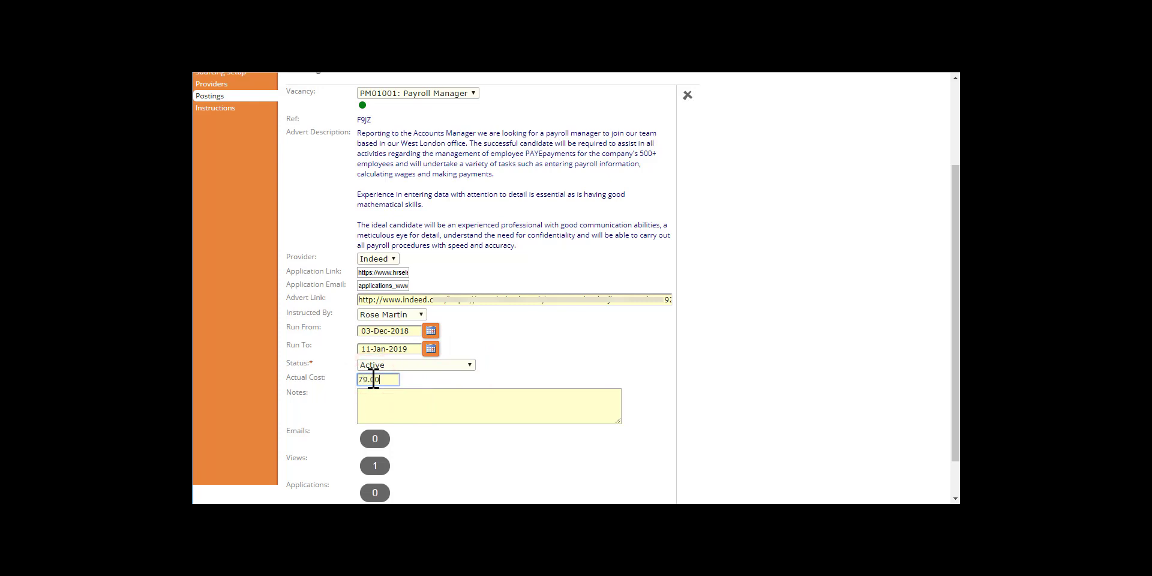
scroll(373, 380, "down", 1)
left_click(634, 486)
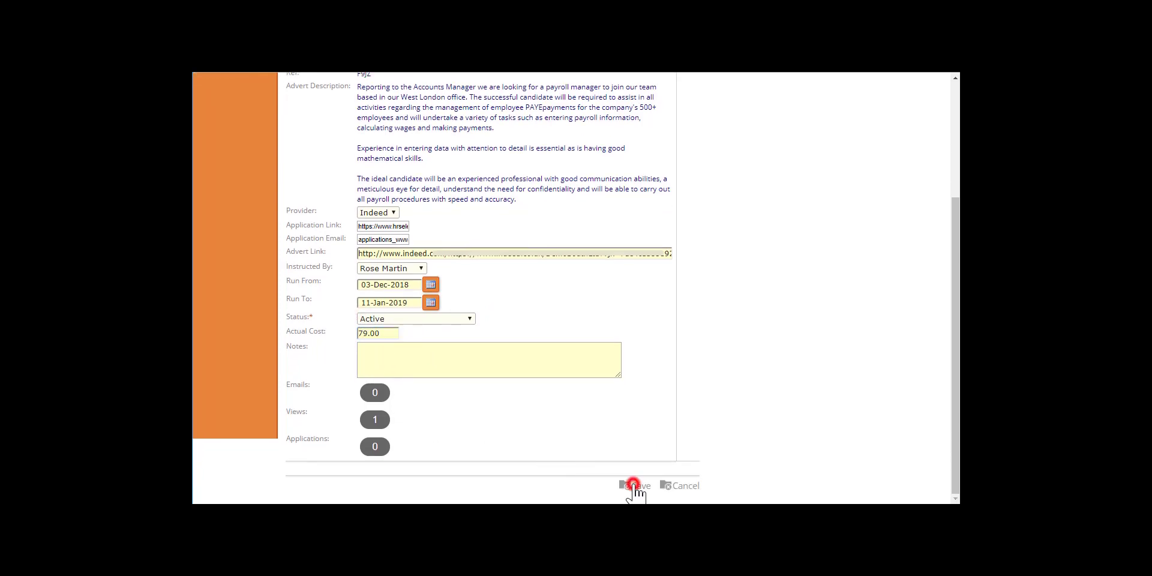
left_click(630, 130)
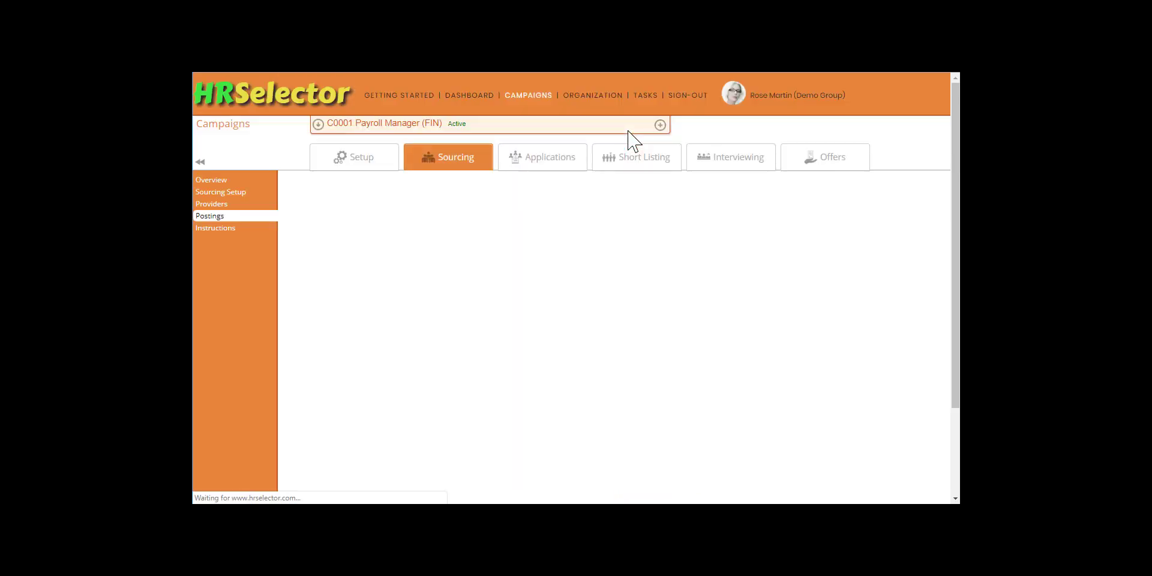
Step: Start a new provider named Spencer Recruitment, described as 'Recruiters specialising in Finance roles.'
left_click(217, 202)
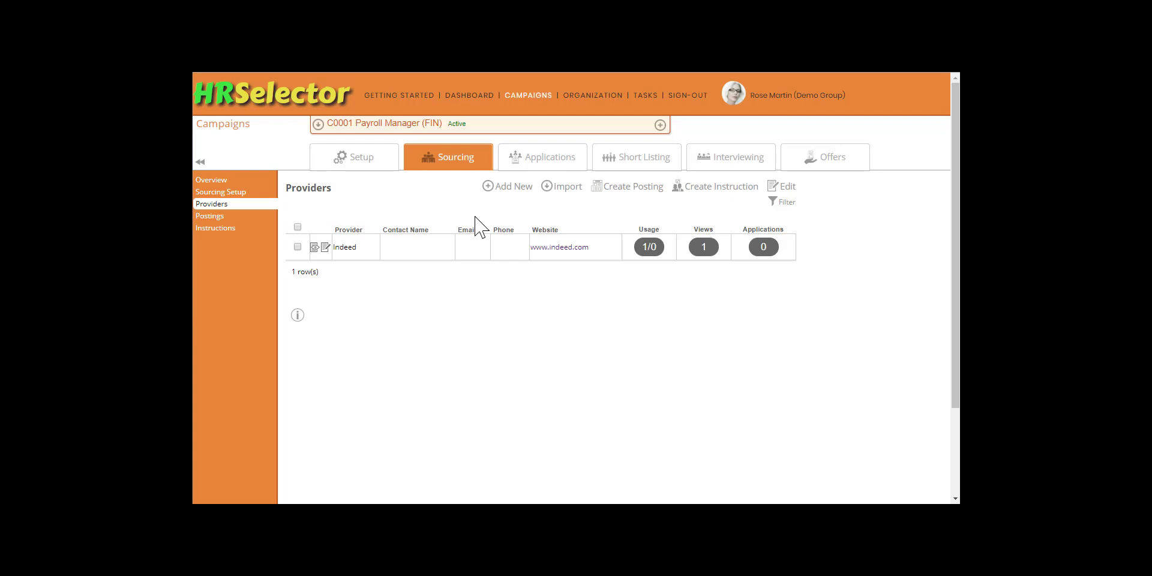
left_click(507, 186)
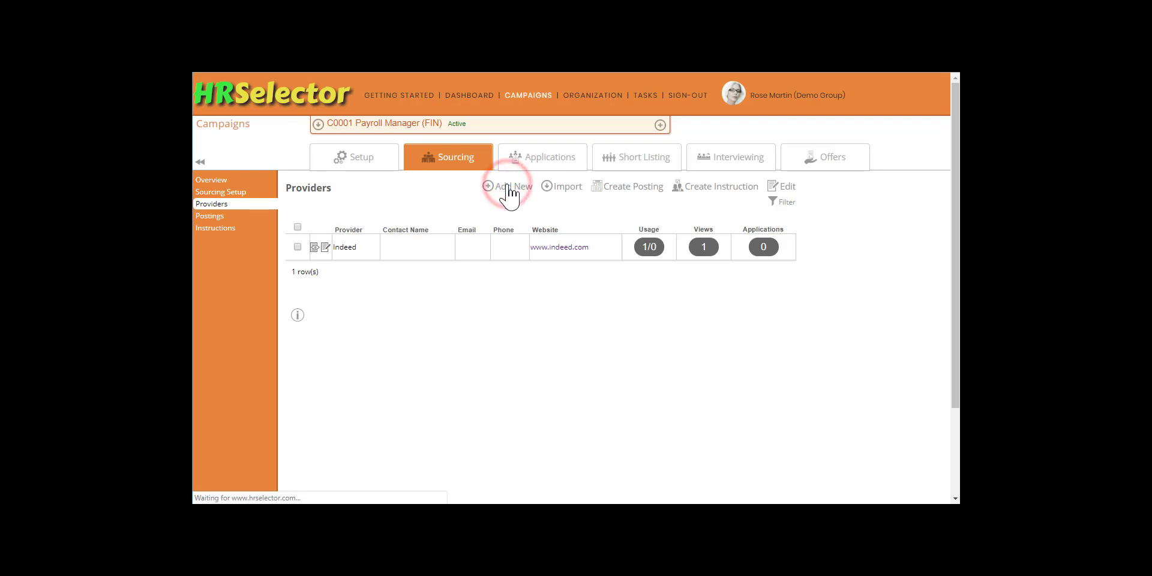
left_click(382, 213)
type("Spencer Recruitment")
key("Tab")
type("Recruiters specialising in Finance roles.")
key("Tab")
key("Tab")
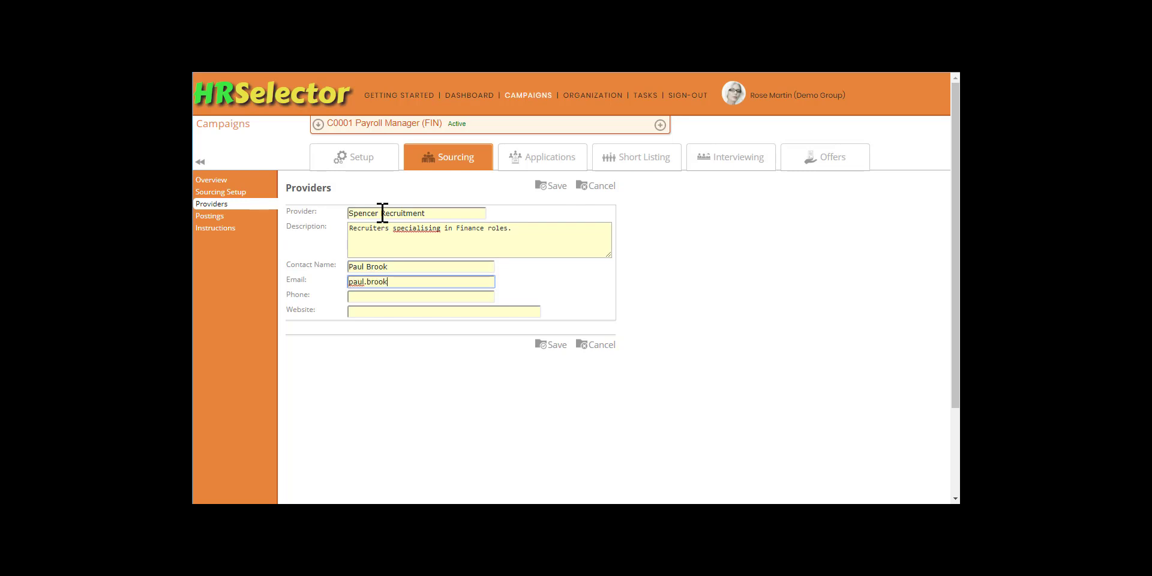
key("Tab")
key("Tab")
type("www.spencerrecruitment.com")
left_click(557, 345)
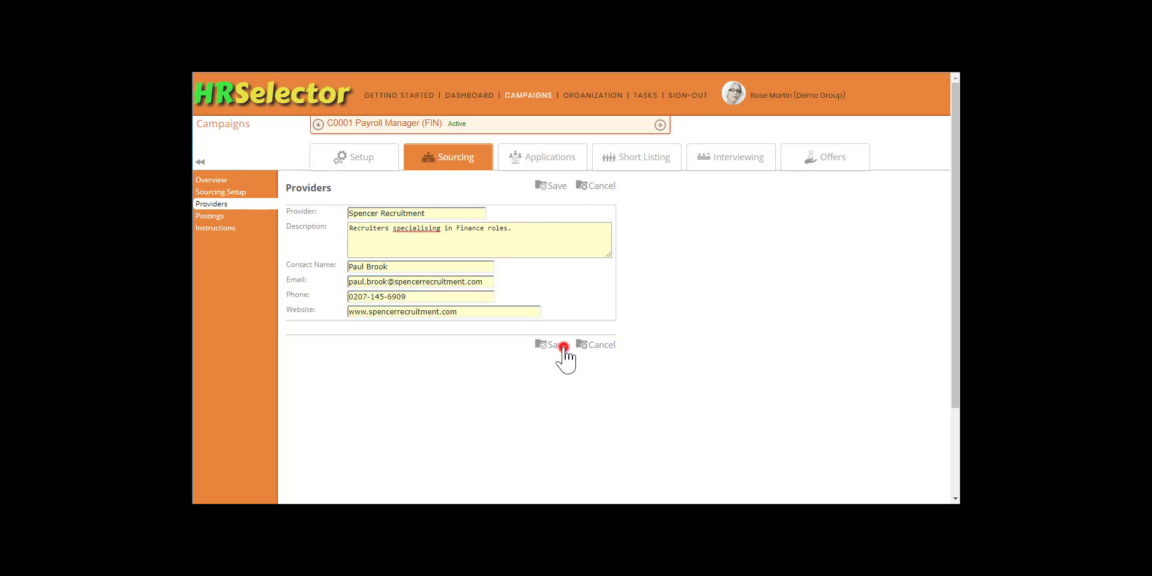
left_click(638, 132)
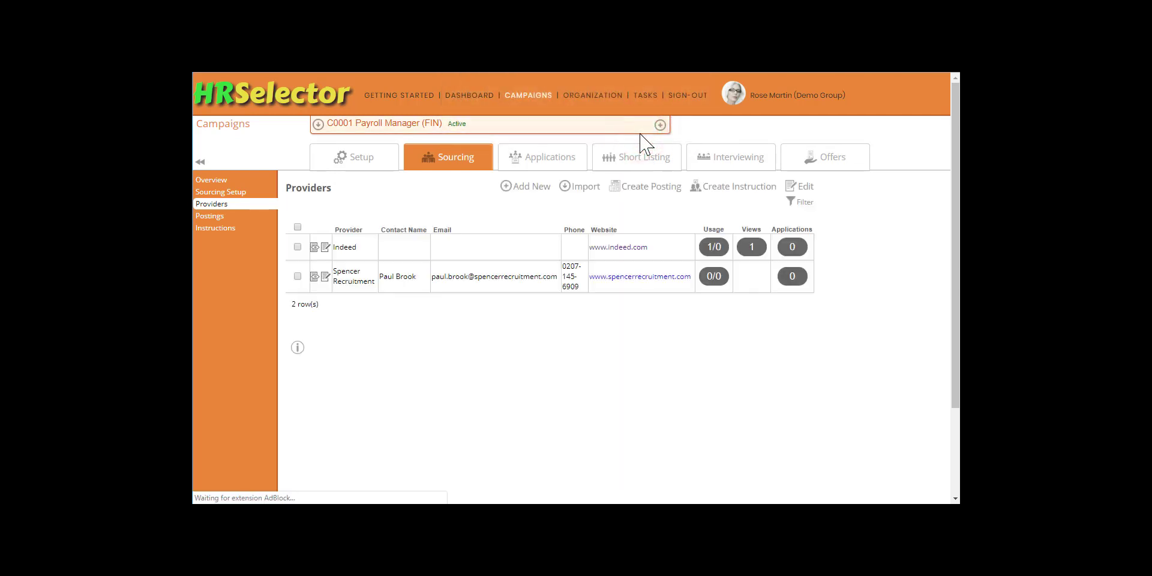
Step: Create an instruction for the Spencer Recruitment provider
left_click(297, 277)
left_click(743, 191)
left_click(641, 144)
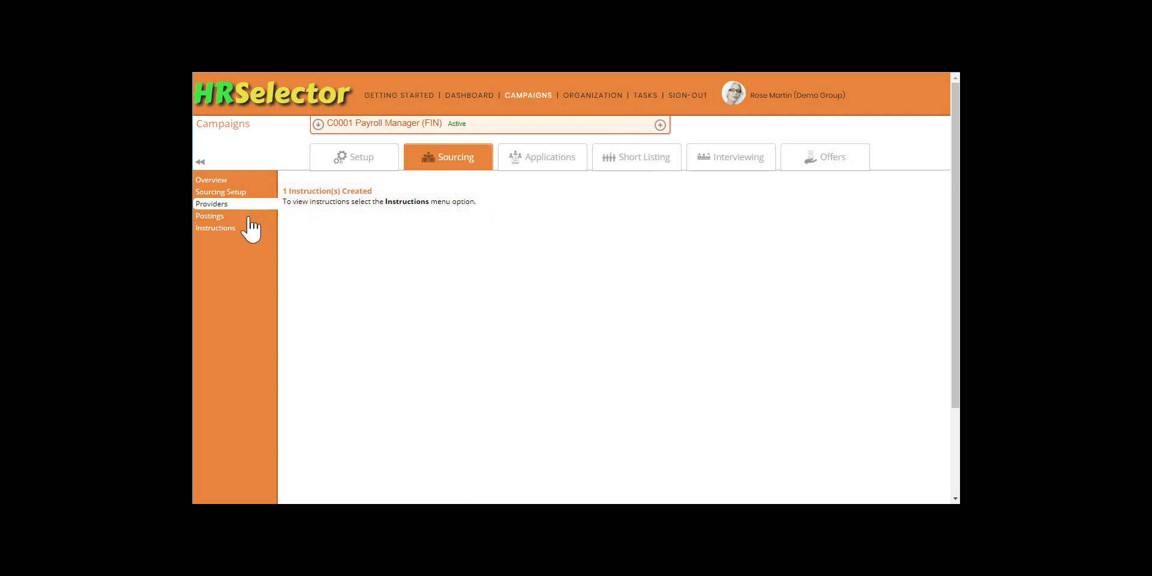
Step: Edit the Spencer Recruitment instruction with terms 'As per email sent 30/11/2018.' and 12.5% fee, and save
left_click(219, 229)
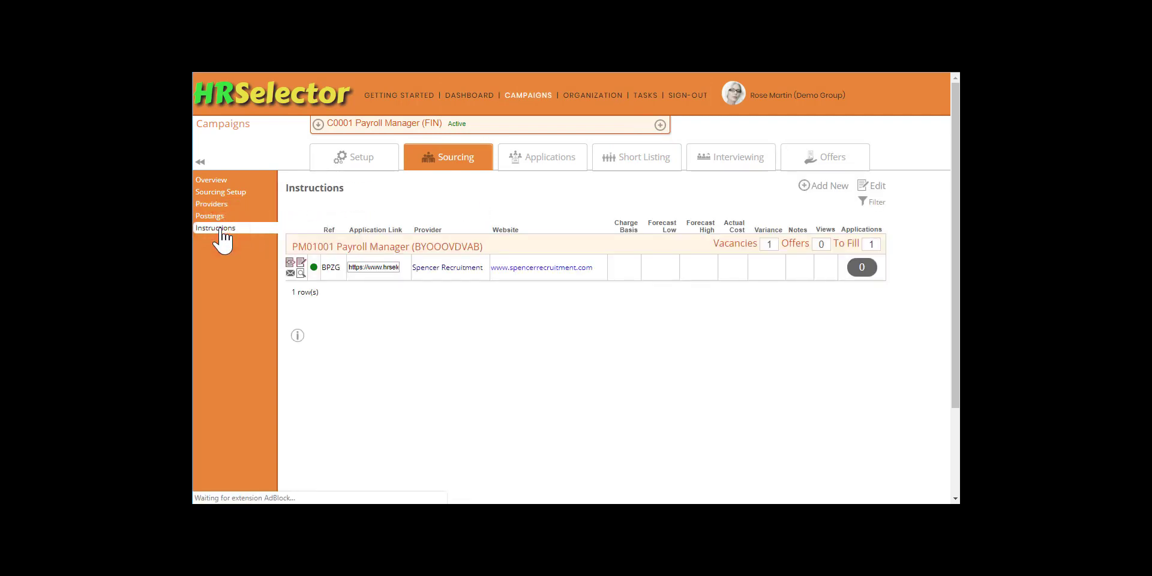
left_click(301, 264)
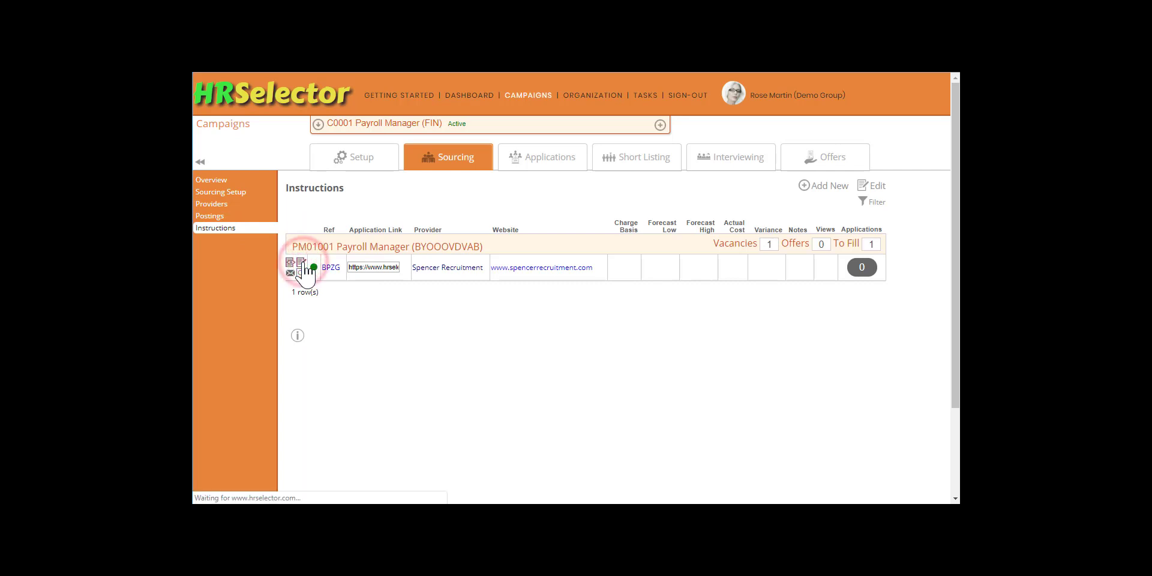
scroll(488, 290, "down", 2)
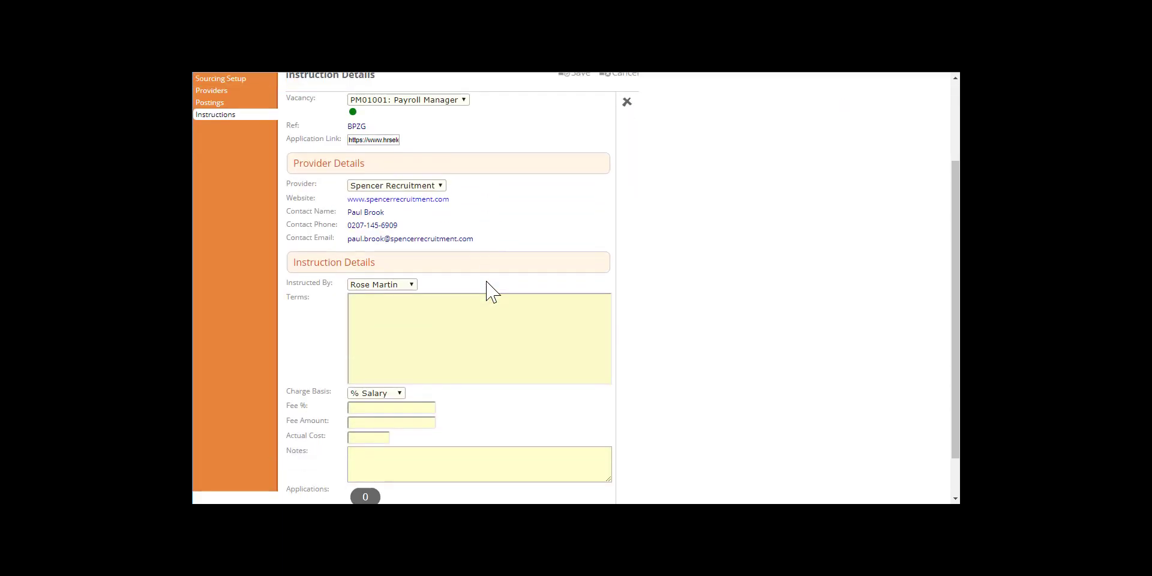
left_click(368, 297)
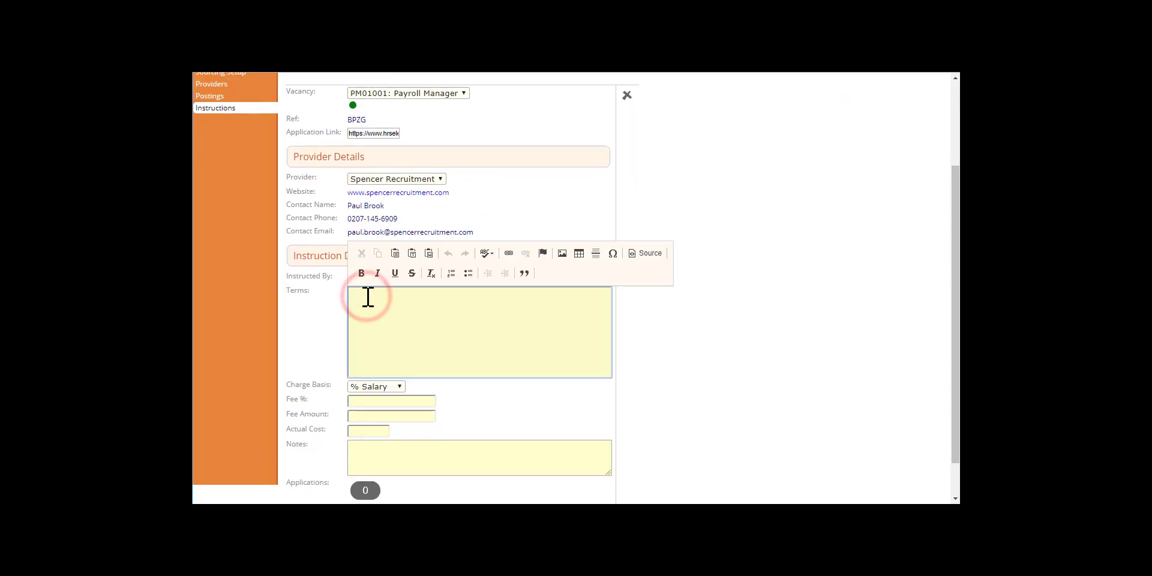
type("As per email sent 3")
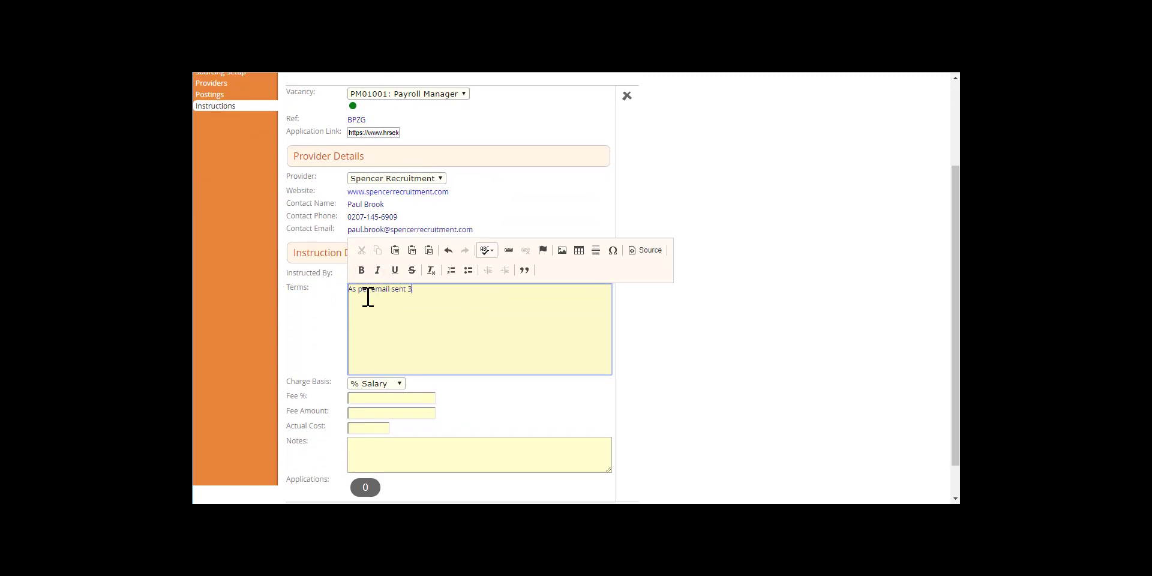
type("0/11/2018.")
key("Tab")
key("Tab")
type("1")
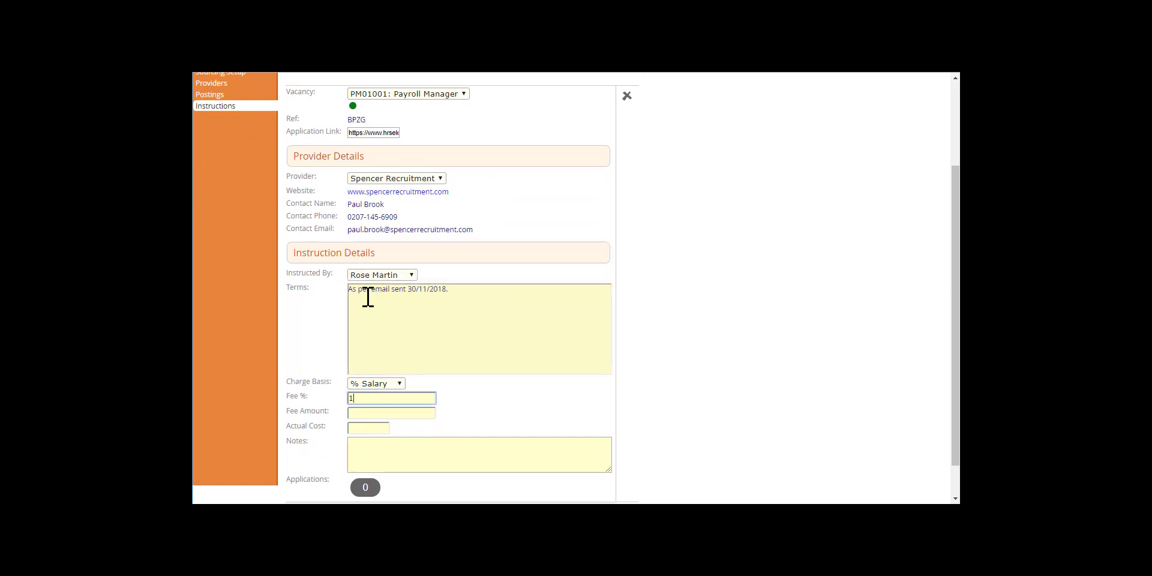
key("Tab")
key("Tab")
scroll(368, 296, "down", 2)
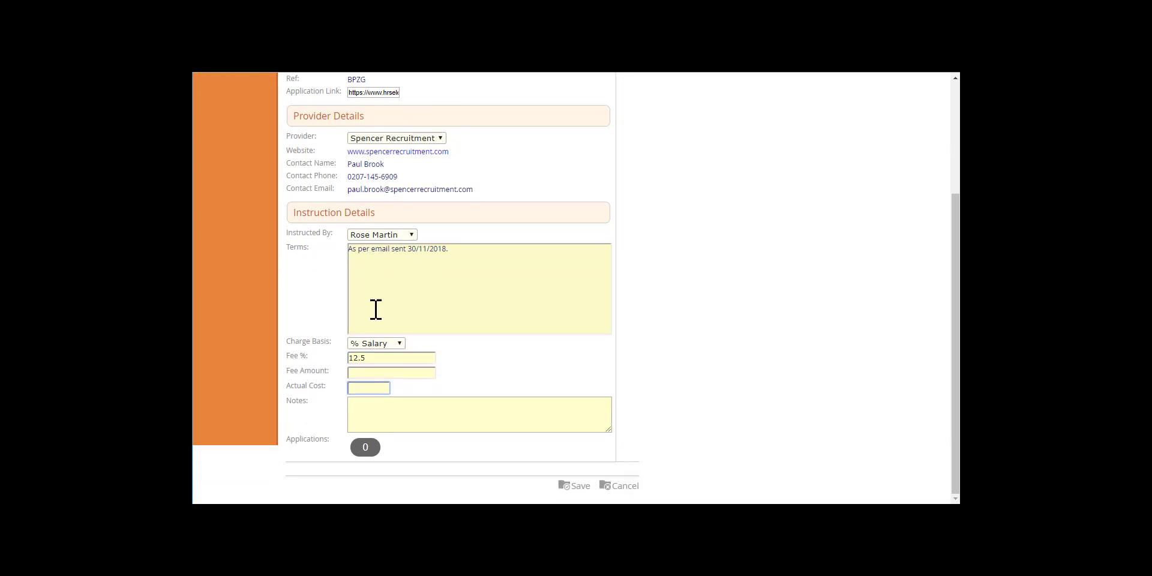
left_click(577, 487)
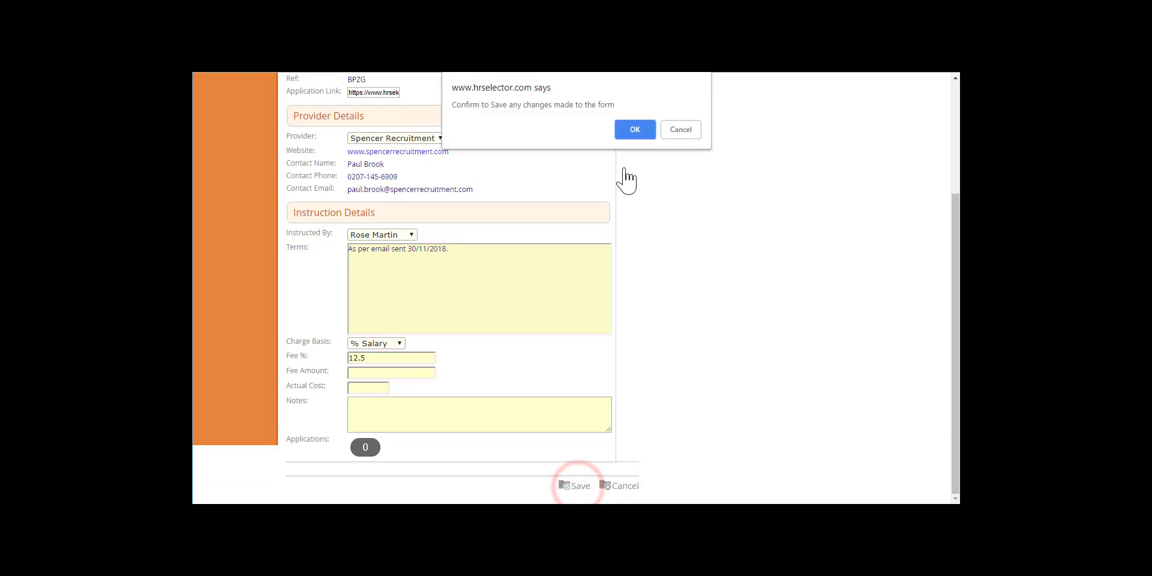
left_click(629, 133)
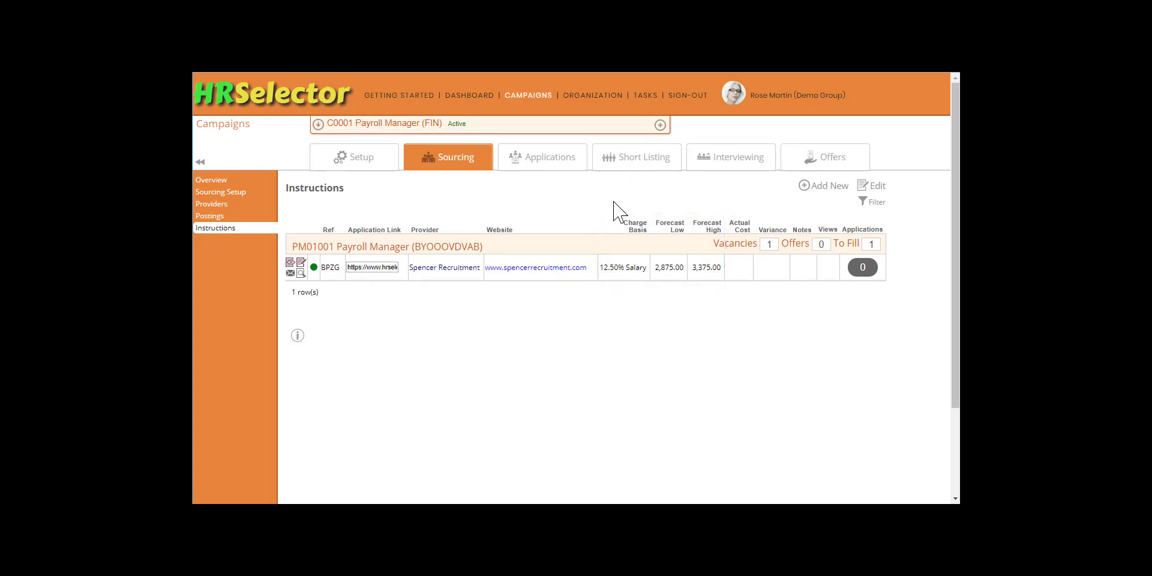
Step: Preview the agreement letter, send it to Spencer Recruitment, and view the Sourcing Overview
left_click(300, 272)
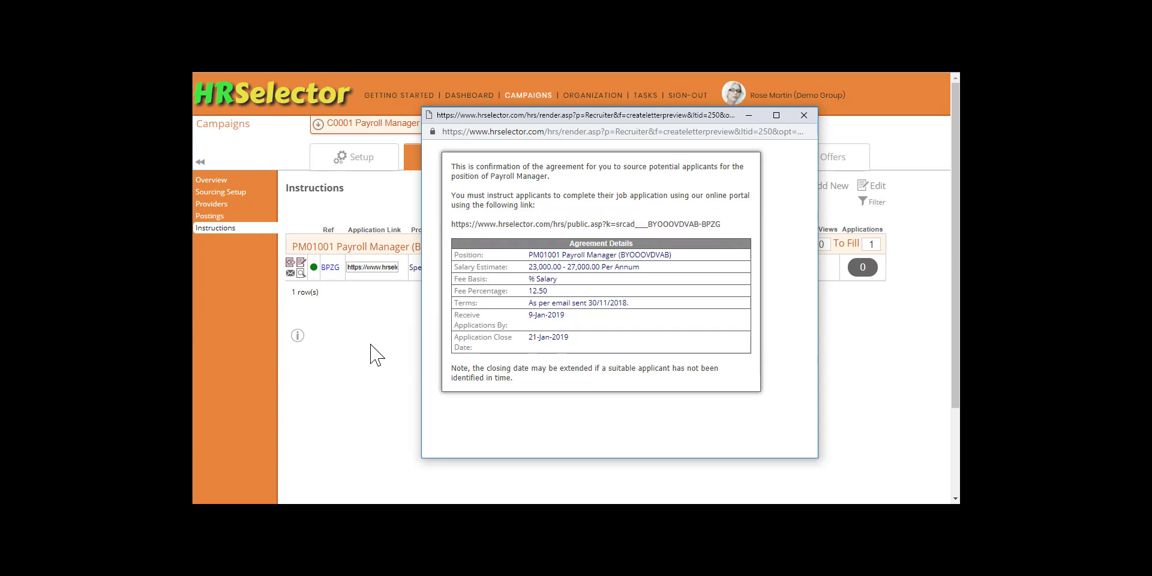
left_click(366, 319)
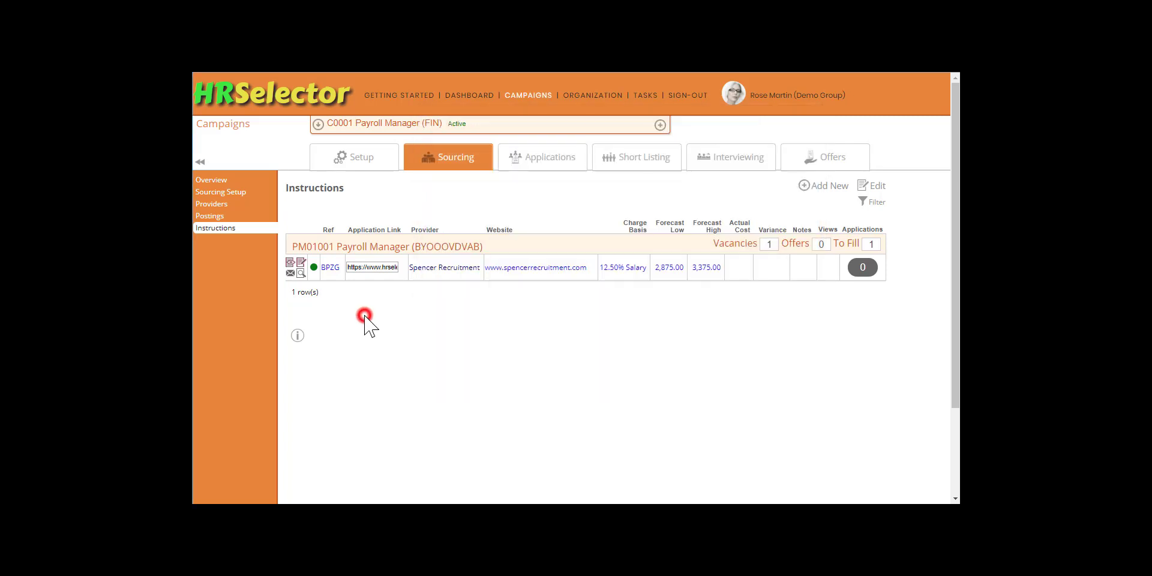
left_click(290, 273)
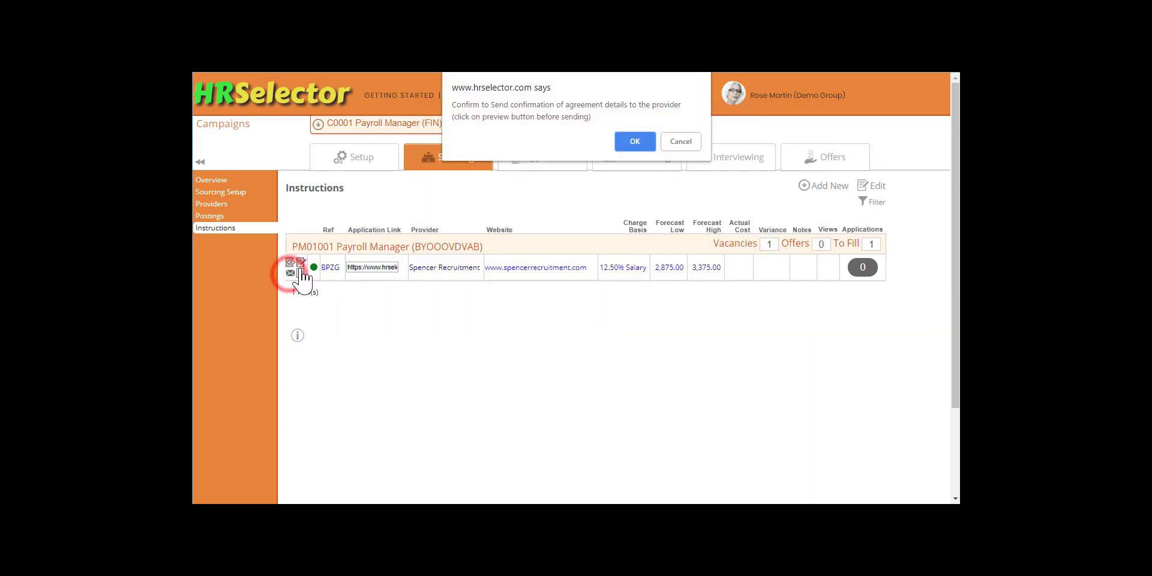
left_click(651, 144)
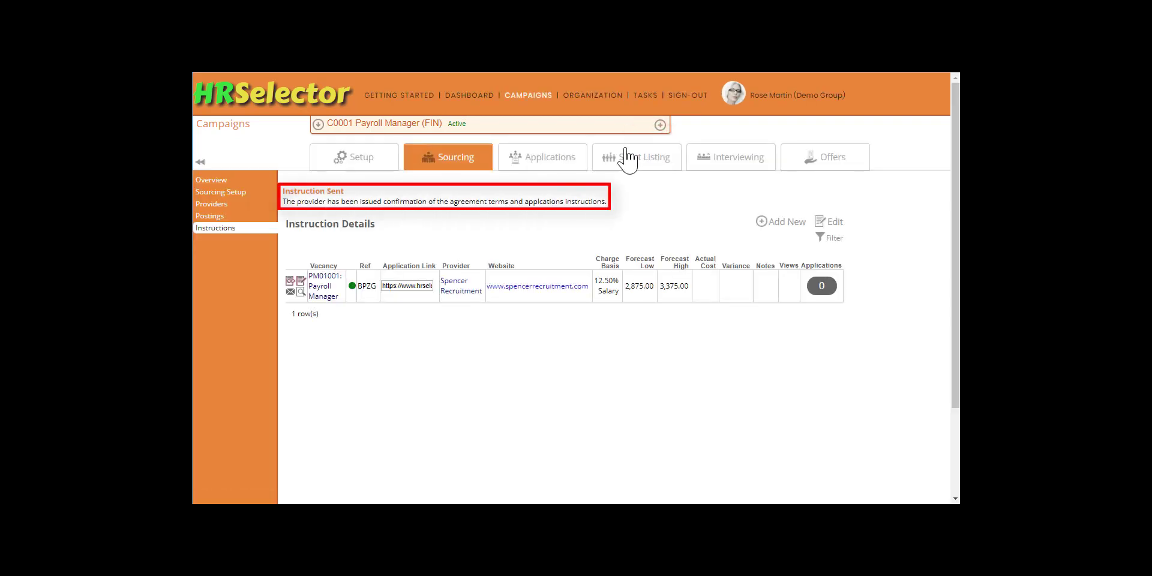
left_click(205, 180)
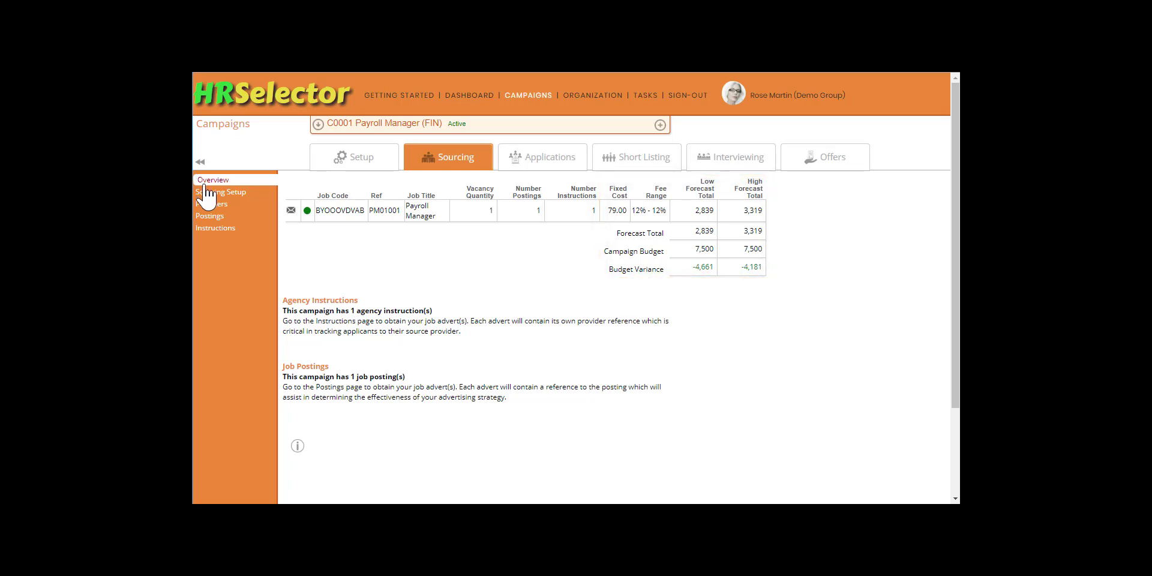
Step: Review provider Import with Create Posting and Create Instruction ticked, then exit without importing
left_click(213, 206)
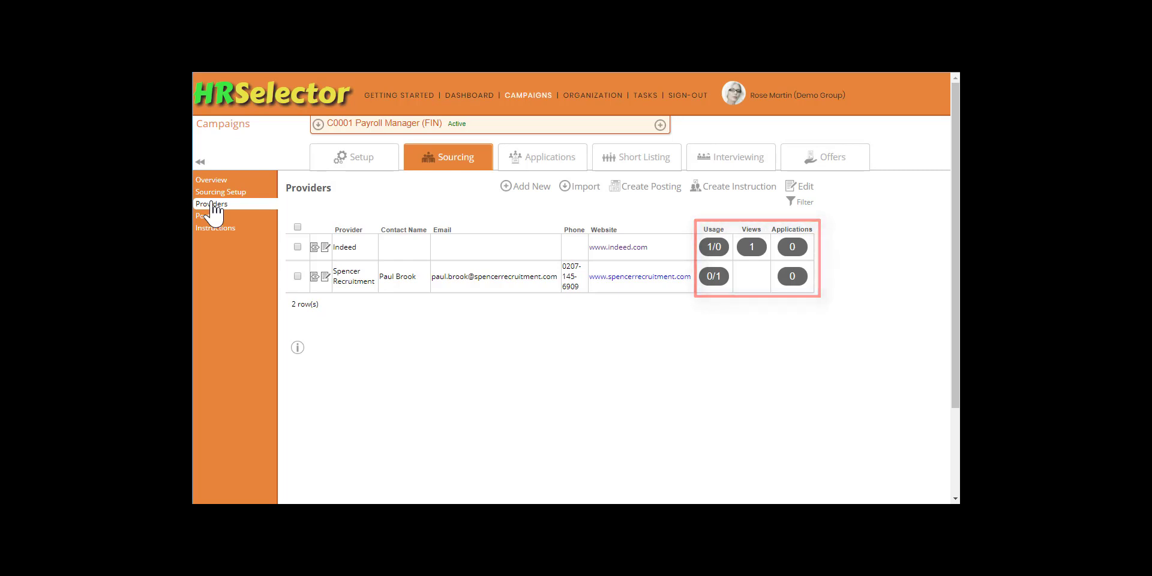
left_click(577, 191)
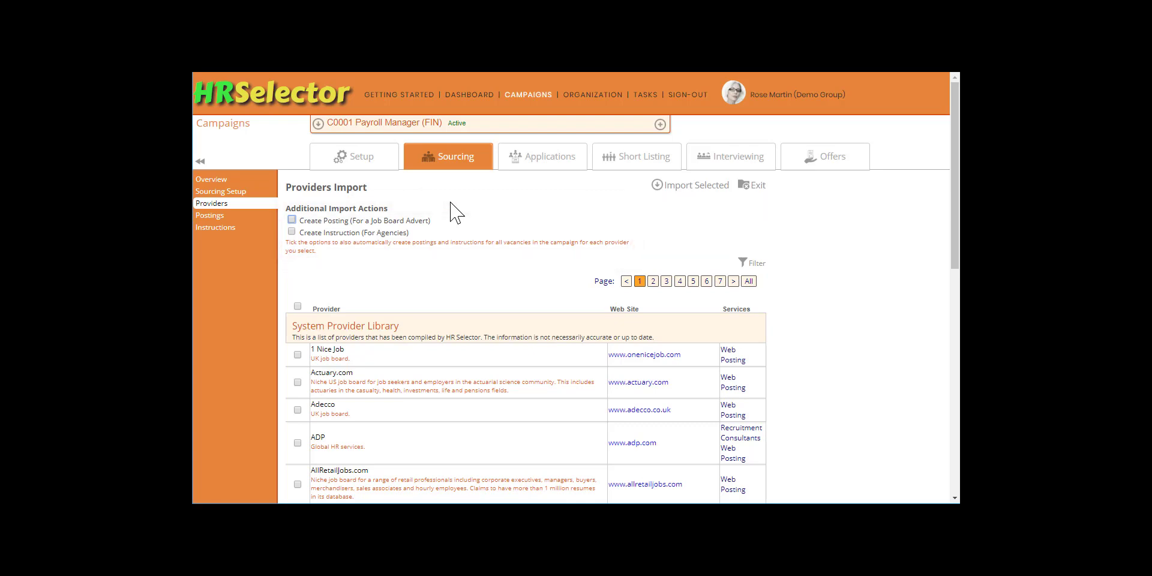
left_click(292, 220)
left_click(292, 232)
left_click(758, 188)
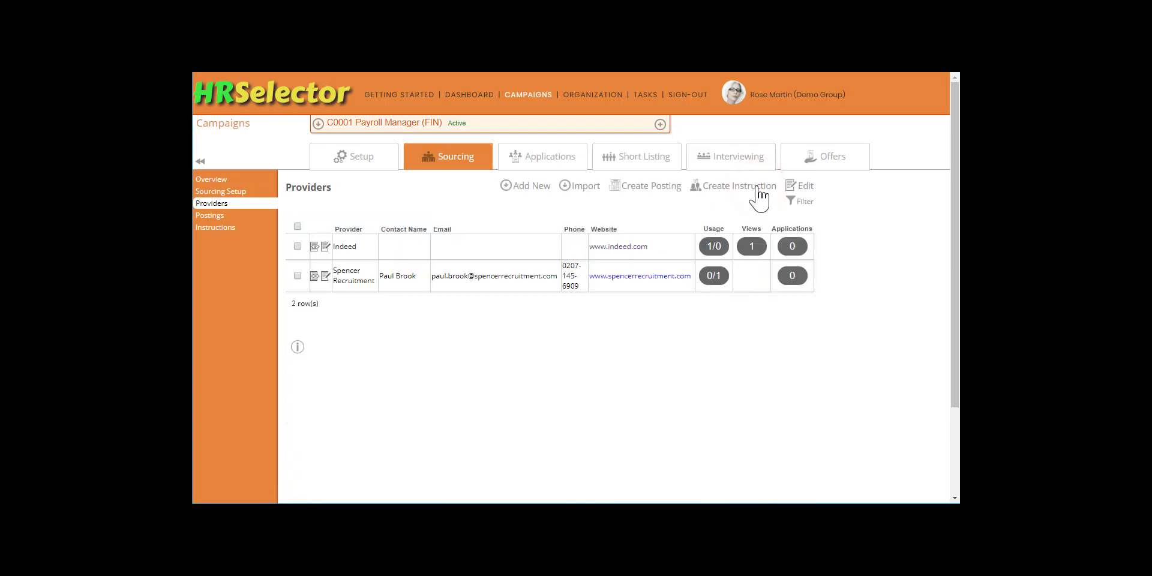